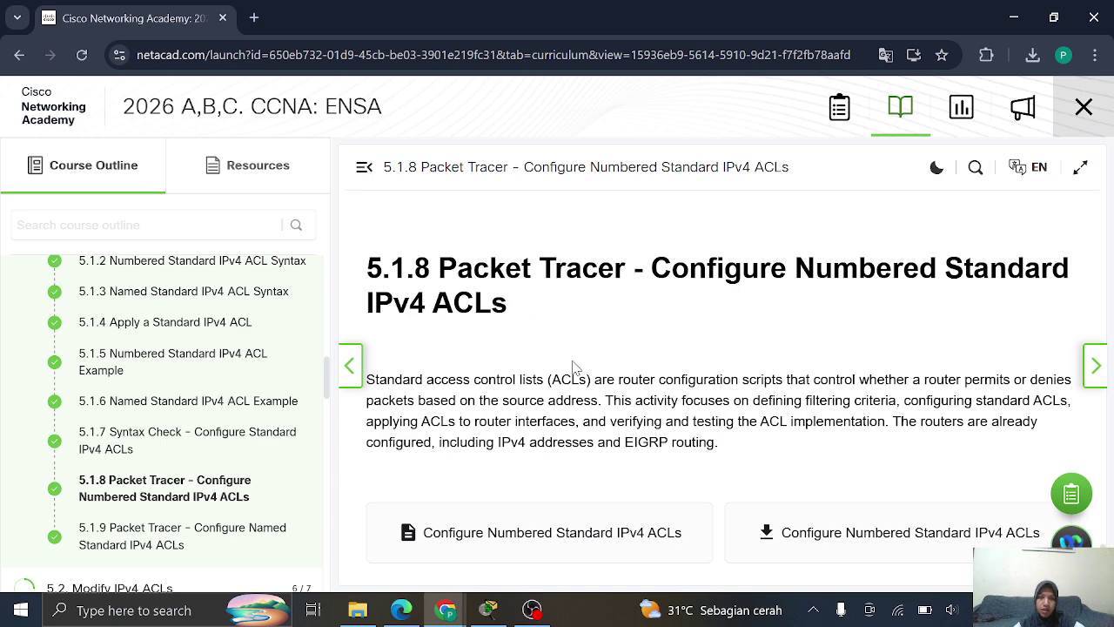
- Switch to Cisco Packet Tracer and read the activity's addressing table, objectives, background and Part 1 instructions
left_click(490, 610)
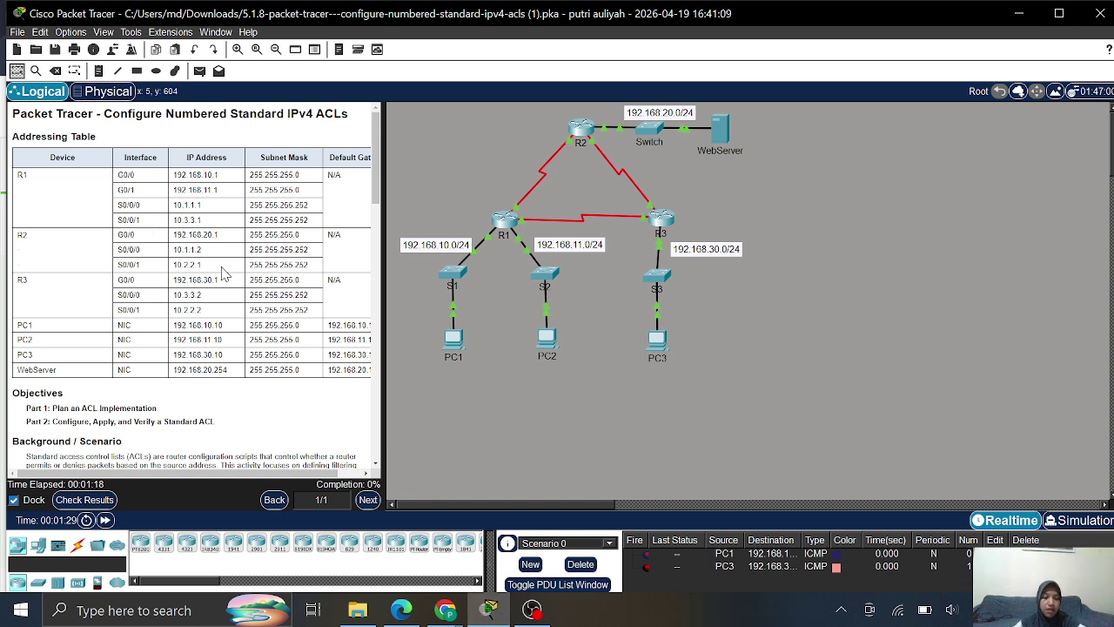
scroll(222, 273, "down", 3)
scroll(222, 274, "up", 3)
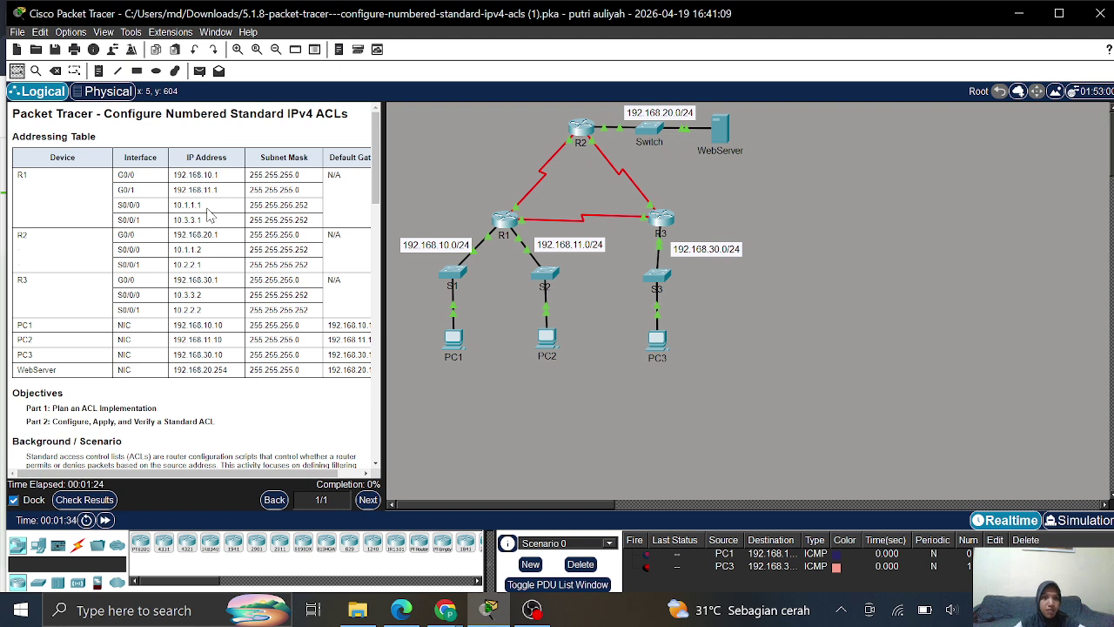
scroll(209, 216, "right", 1)
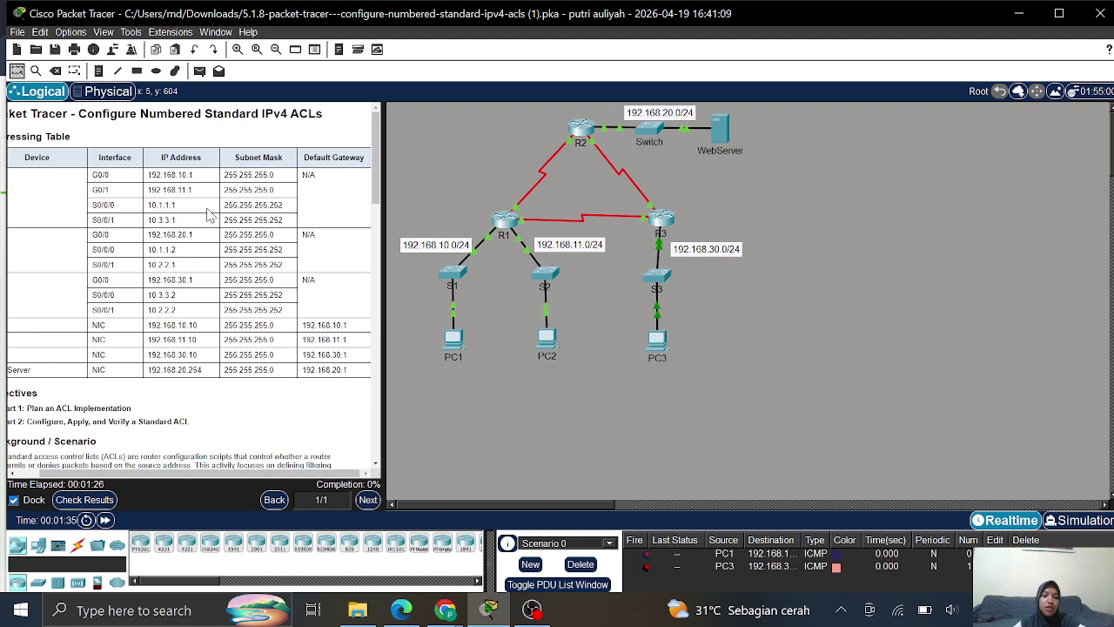
scroll(209, 216, "left", 1)
scroll(209, 216, "down", 1)
scroll(209, 216, "down", 4)
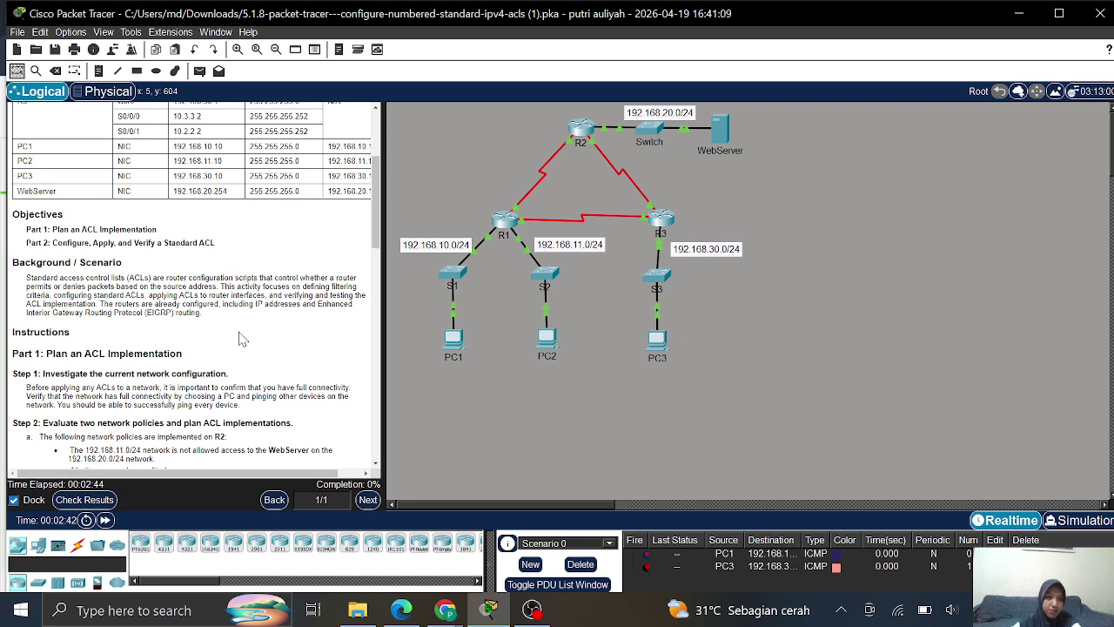
scroll(242, 339, "down", 3)
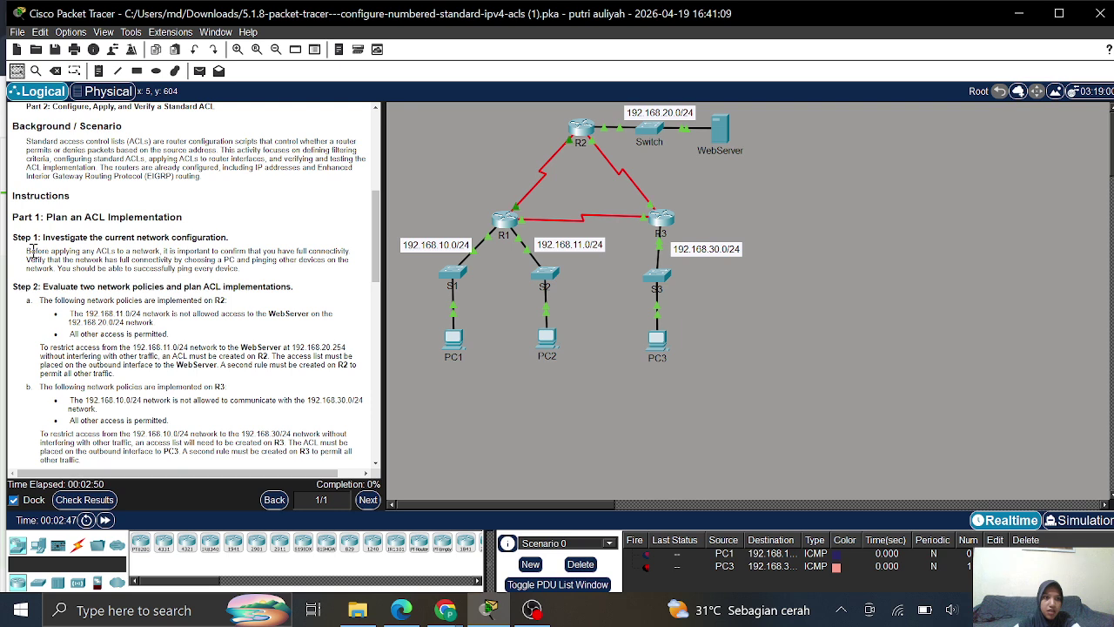
scroll(33, 251, "down", 2)
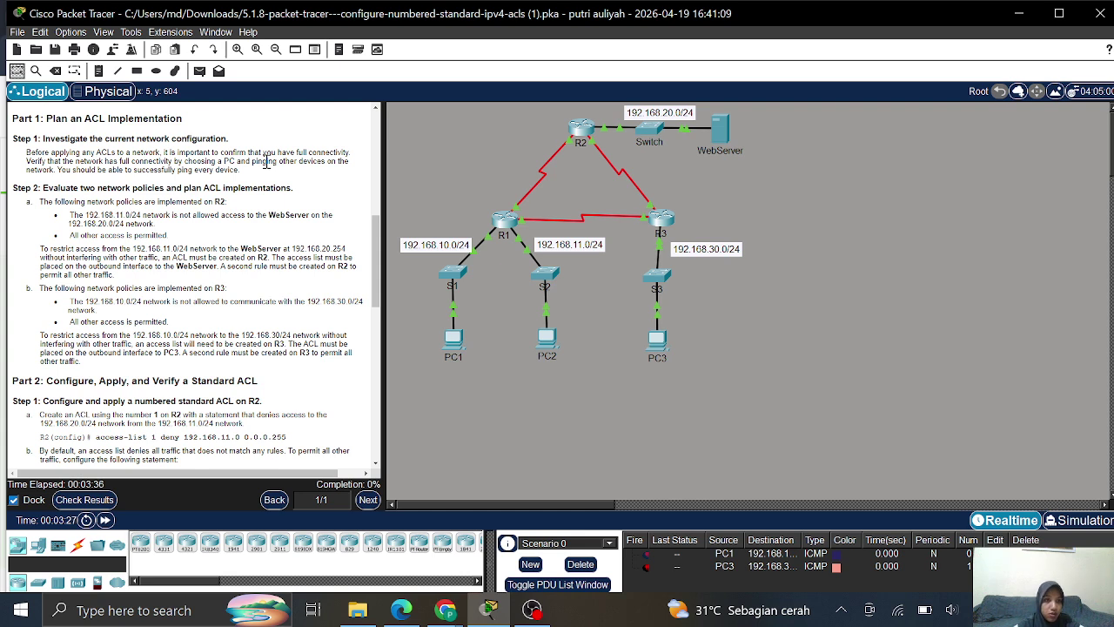
scroll(266, 163, "up", 1)
scroll(265, 163, "up", 2)
scroll(266, 163, "down", 4)
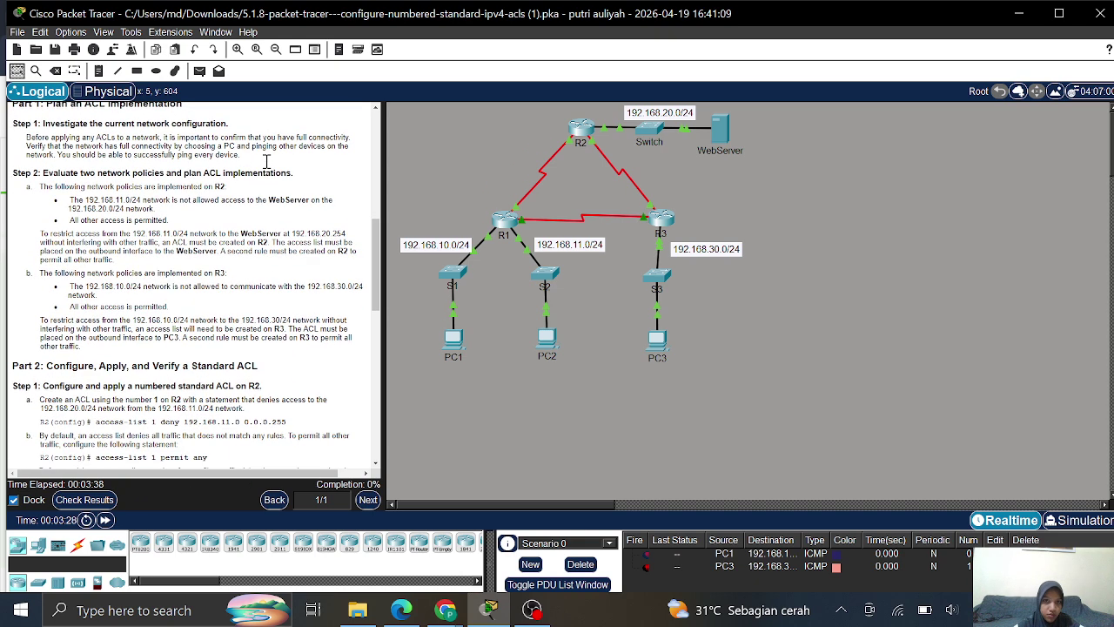
scroll(266, 163, "up", 2)
scroll(265, 163, "up", 1)
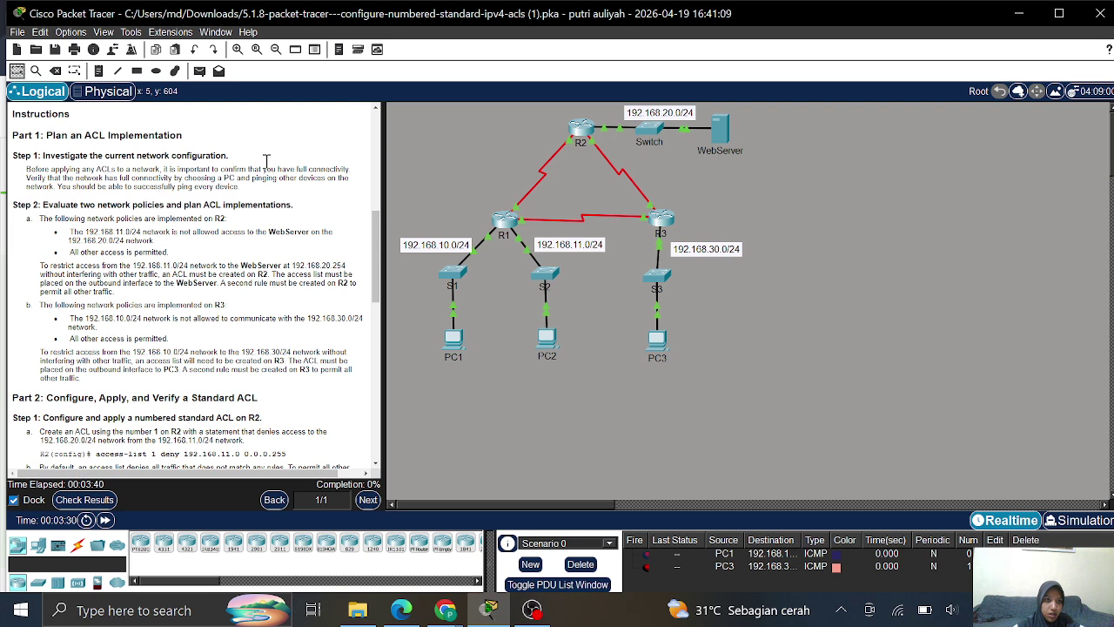
scroll(247, 311, "up", 5)
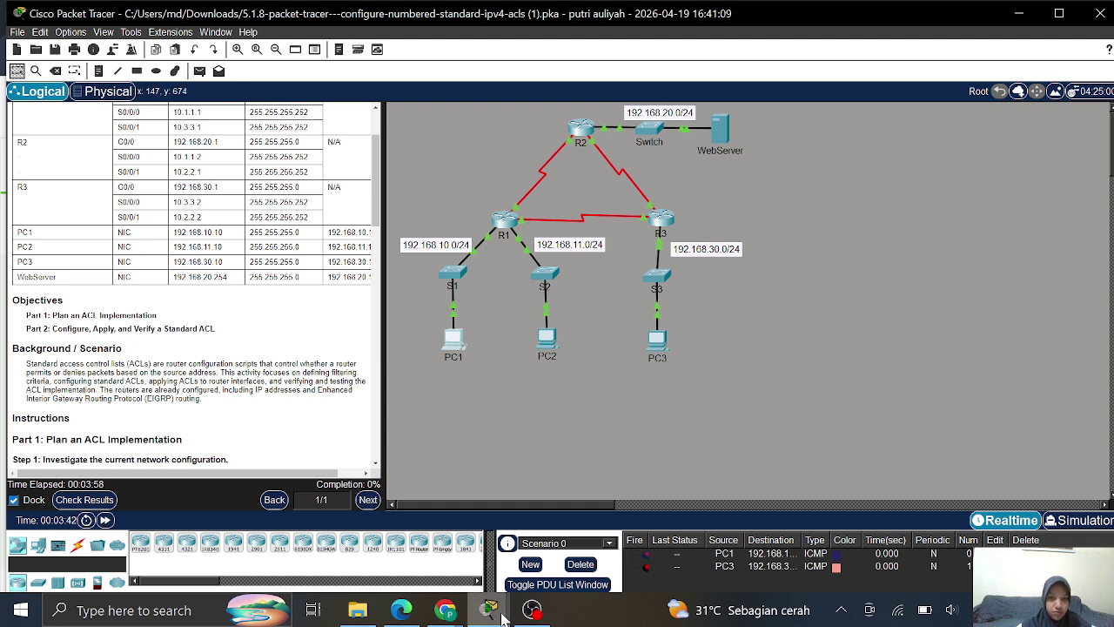
- Test connectivity from PC1's Command Prompt by pinging PC2 at 192.168.11.10, and minimize the PC1 window
mouse_move(490, 608)
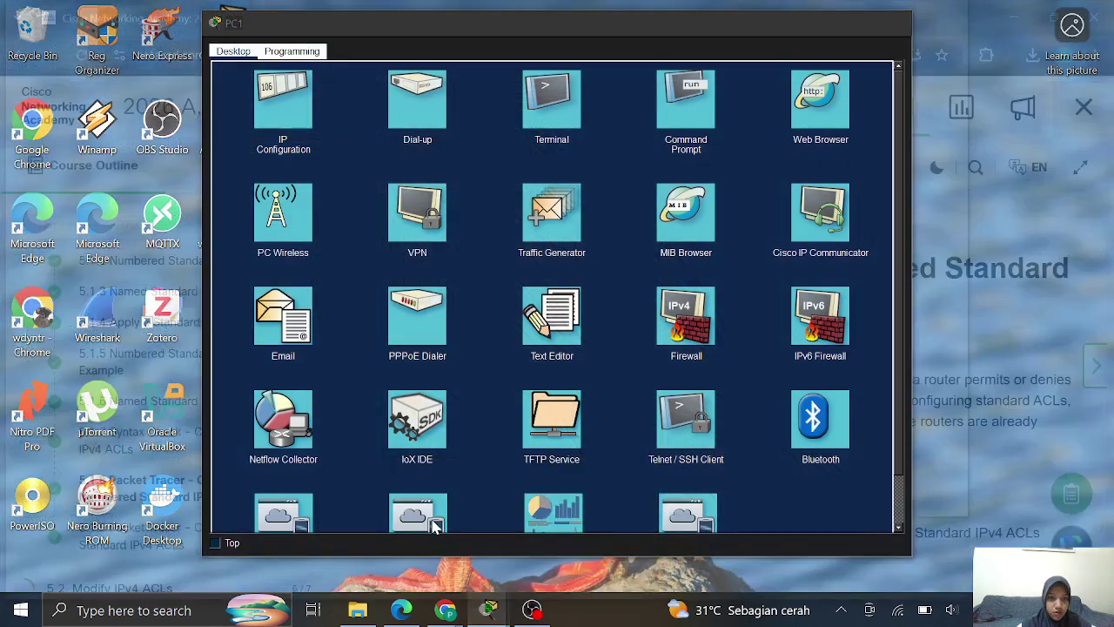
left_click(435, 526)
left_click(707, 95)
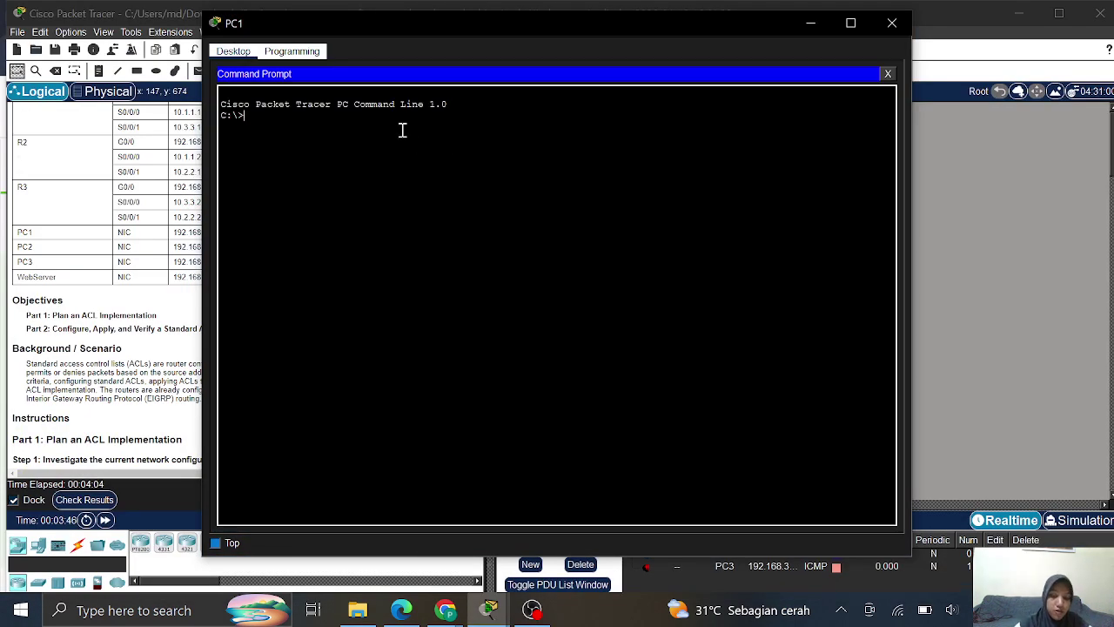
type("ping")
left_click_drag(405, 31, 473, 29)
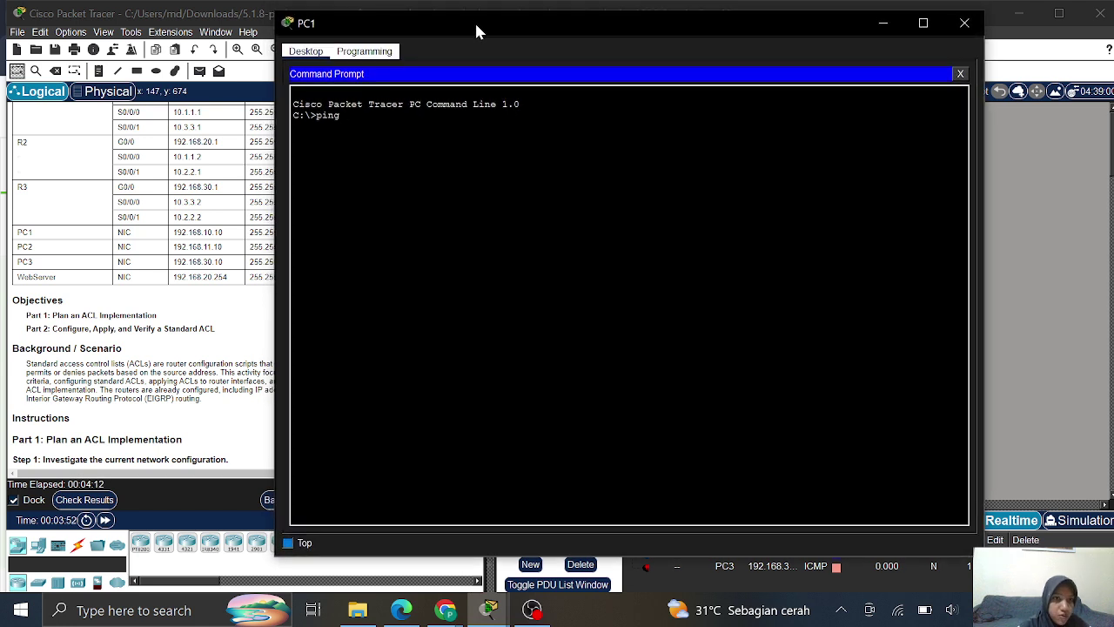
type("2.168")
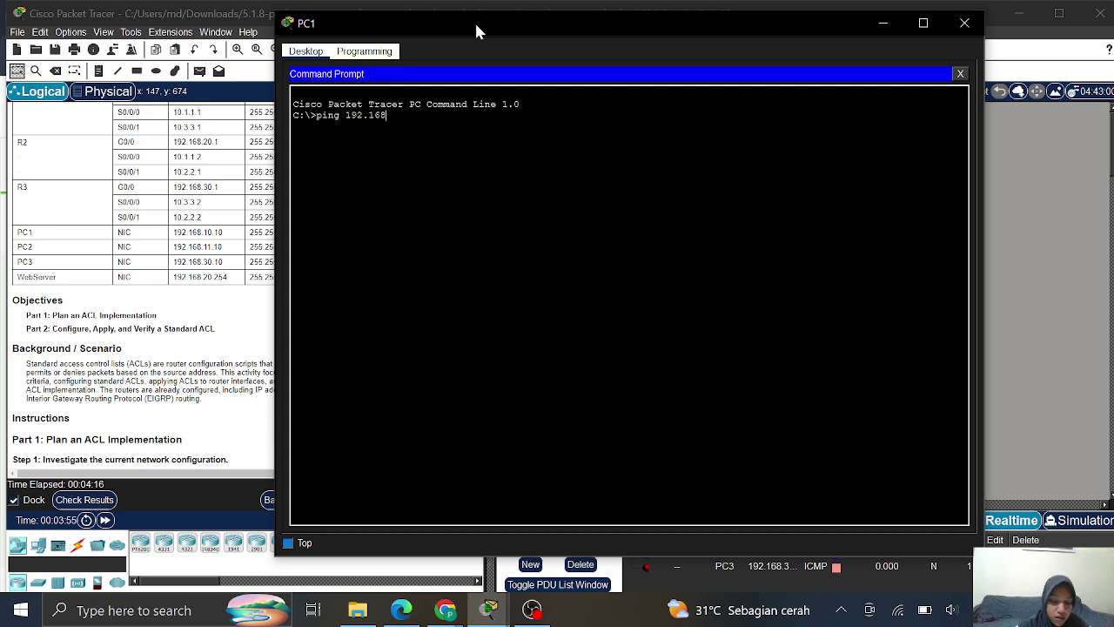
type(".11.")
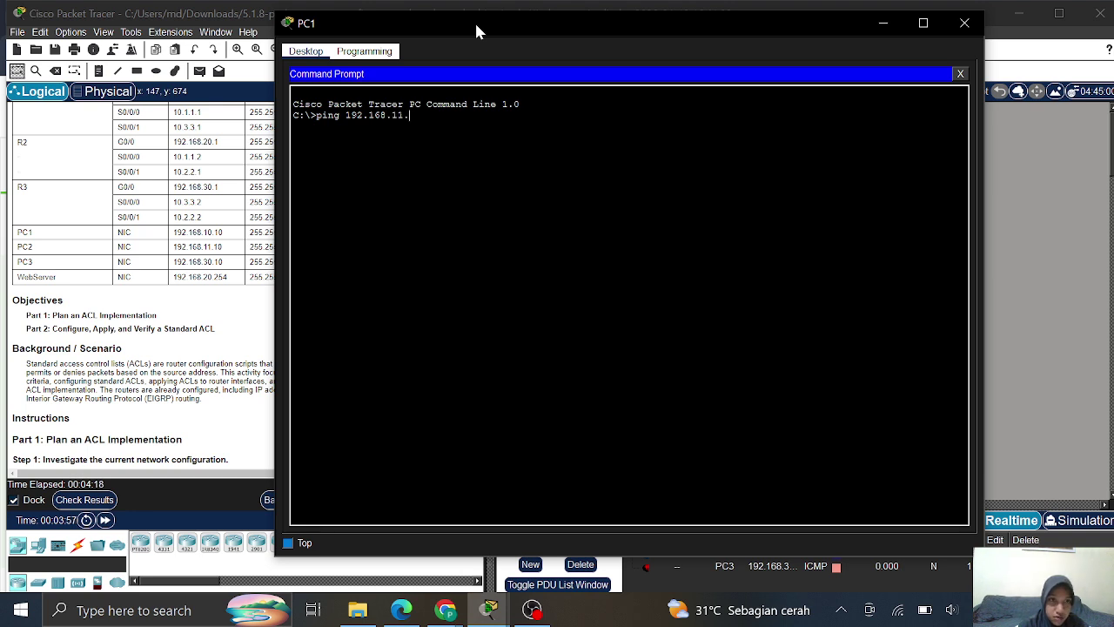
type("10")
key("Return")
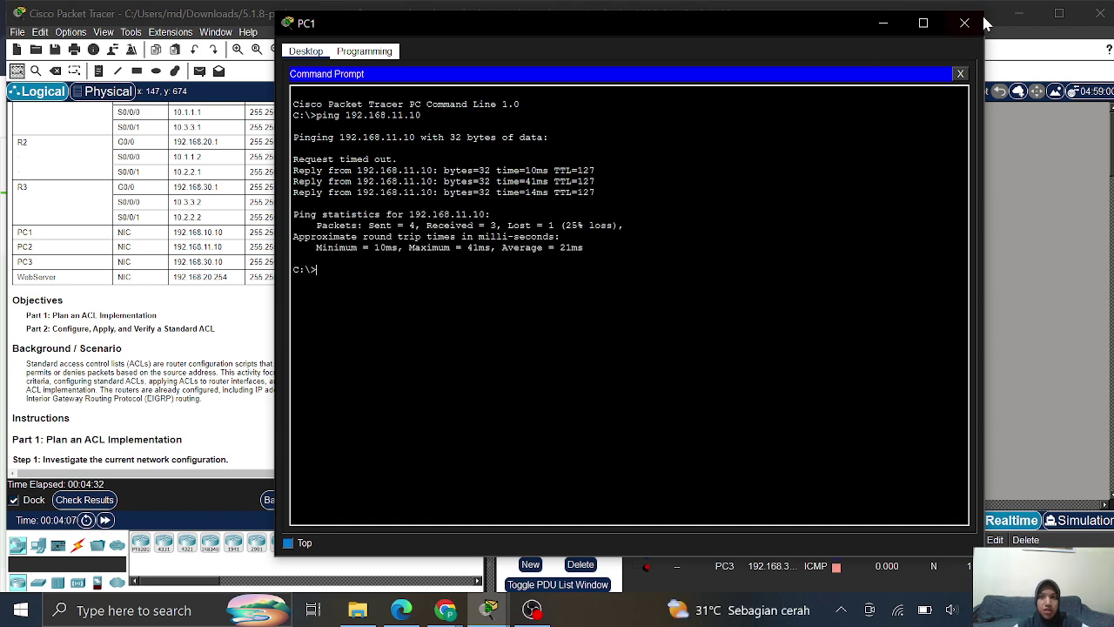
left_click(880, 23)
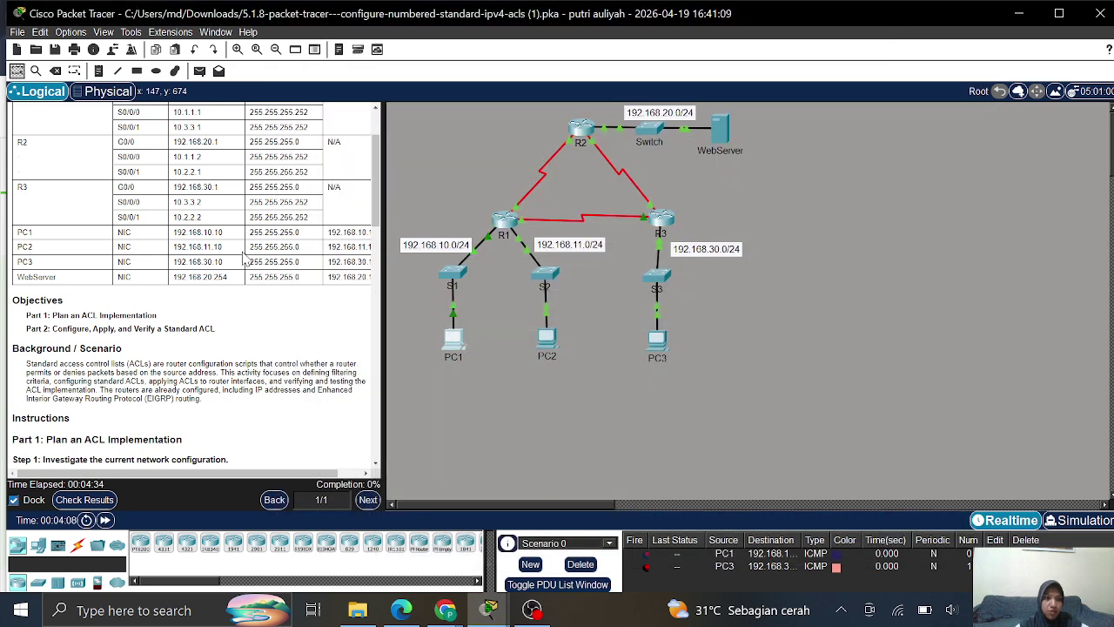
- Read the network policies for R2 and R3 and the Part 2 instructions for configuring the numbered standard ACLs
scroll(245, 258, "down", 5)
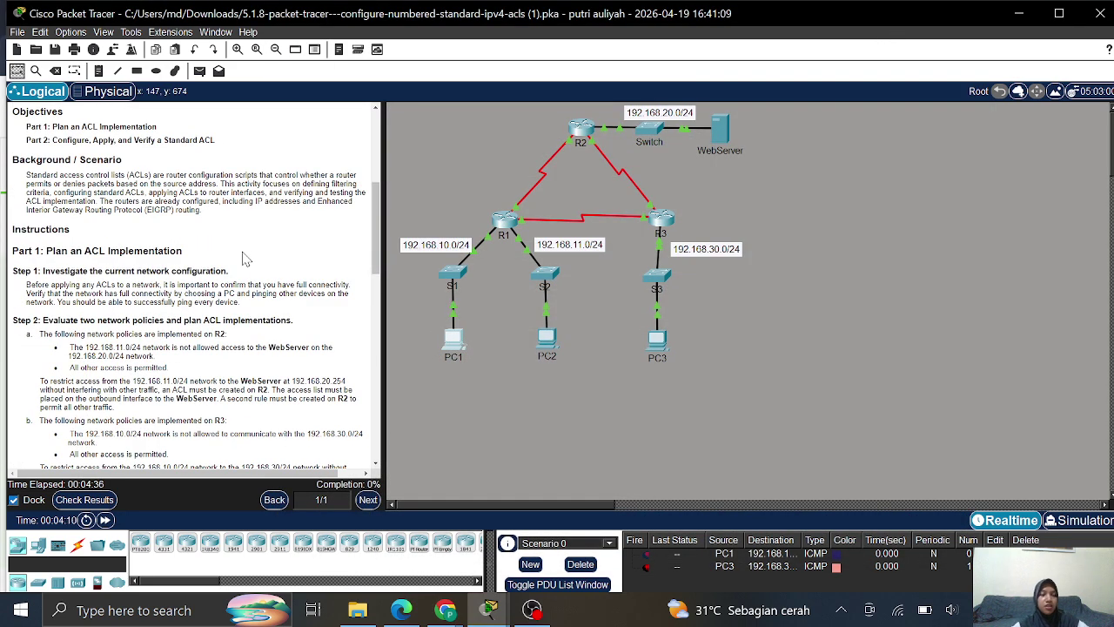
scroll(246, 258, "down", 2)
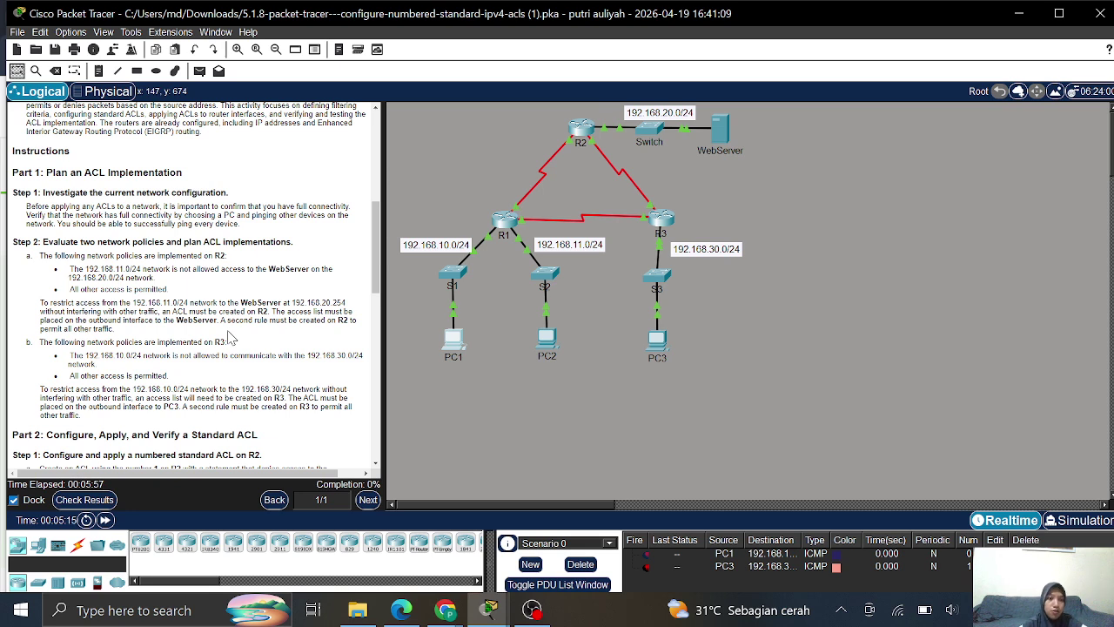
scroll(231, 339, "down", 1)
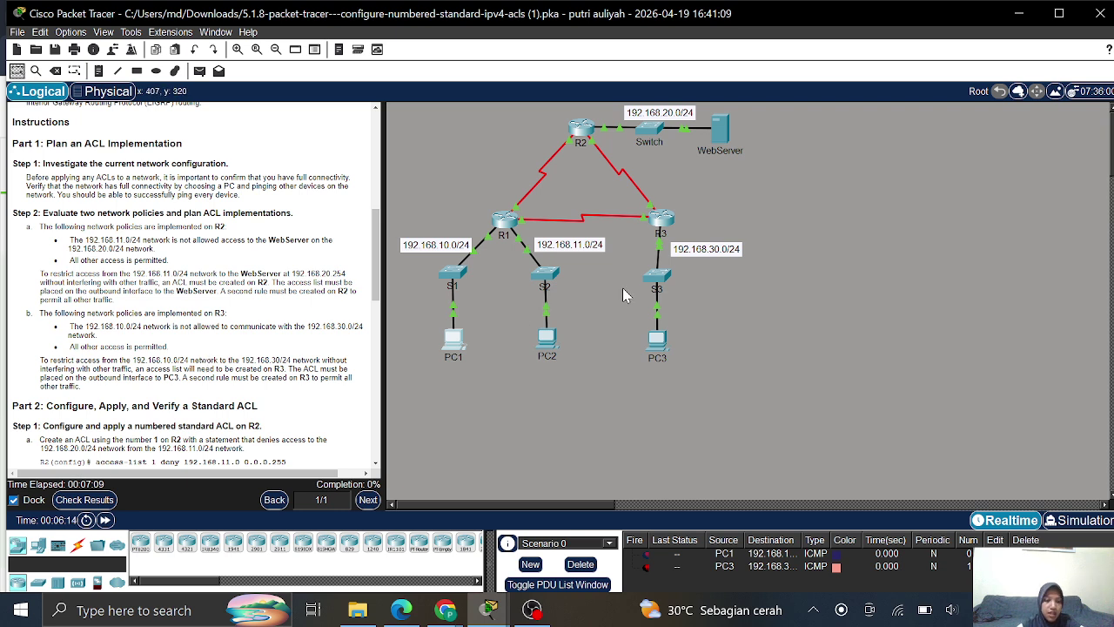
scroll(231, 352, "down", 3)
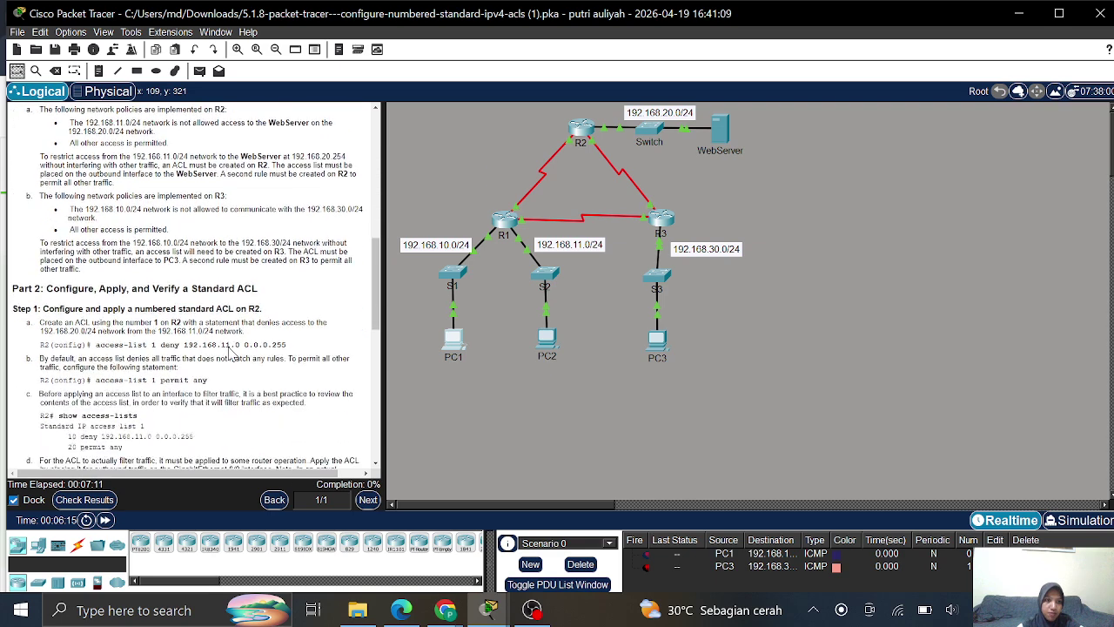
scroll(231, 353, "down", 2)
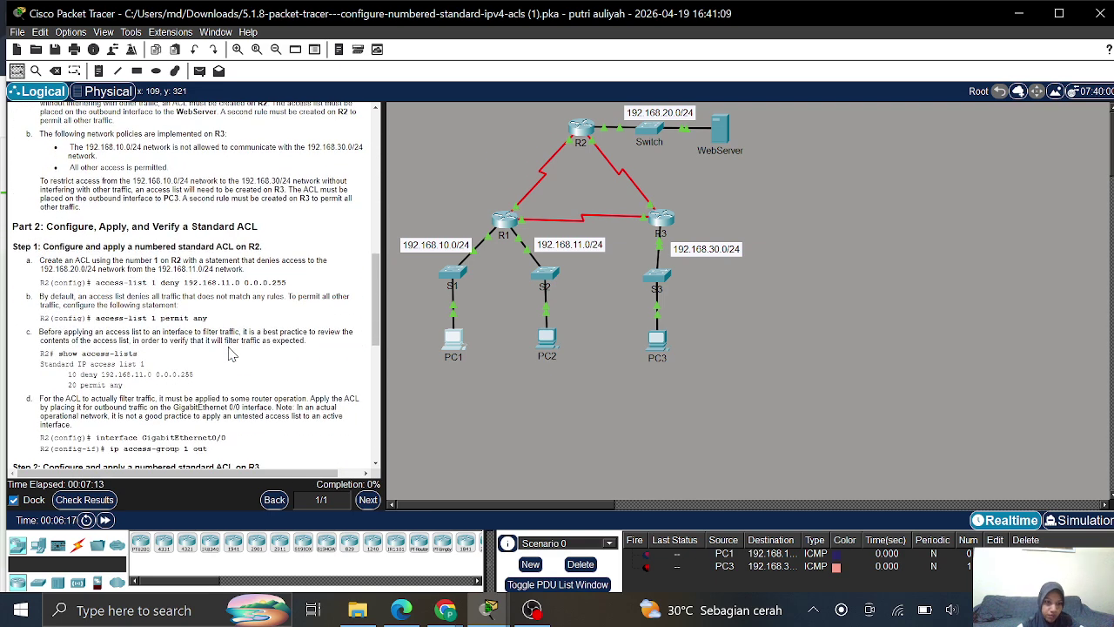
scroll(52, 246, "down", 2)
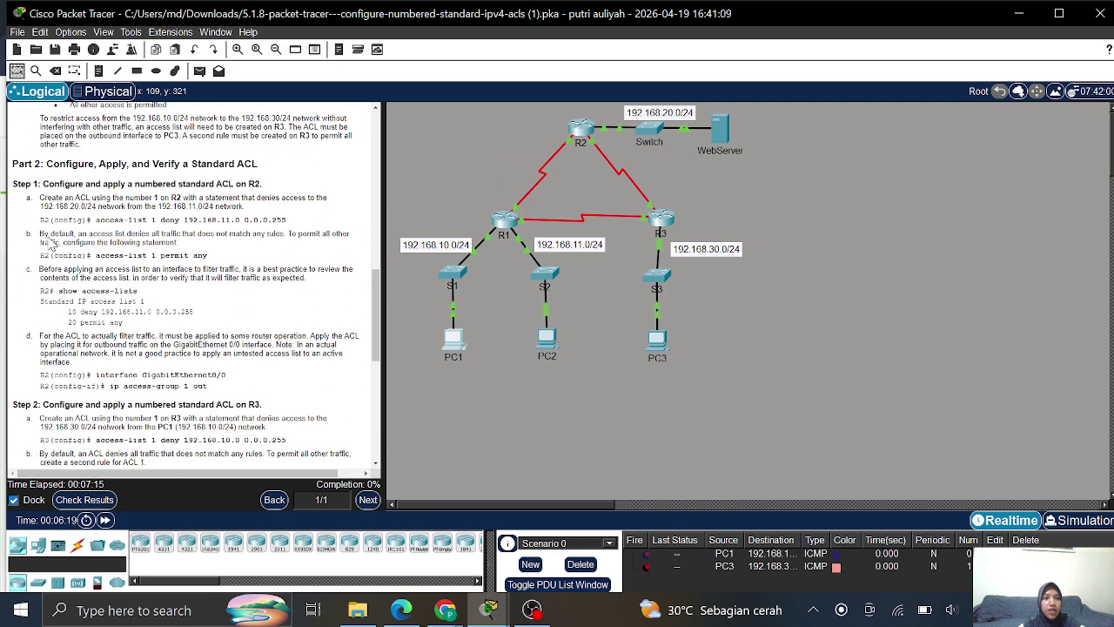
scroll(52, 246, "down", 1)
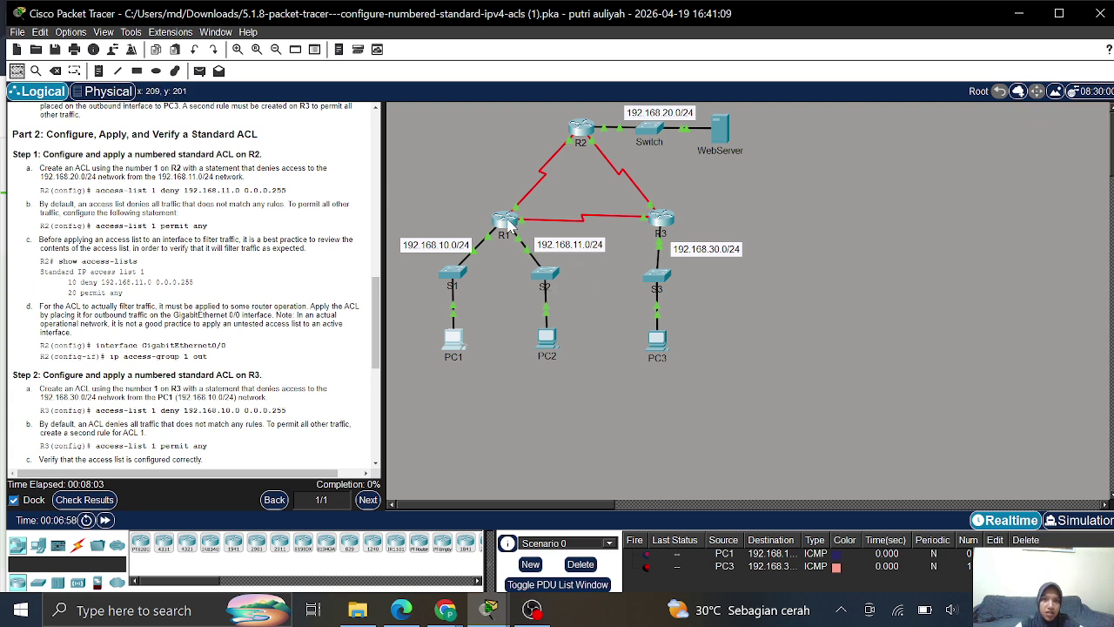
- Open router R2's CLI, place its window beside the instructions and keep it on top
left_click(587, 130)
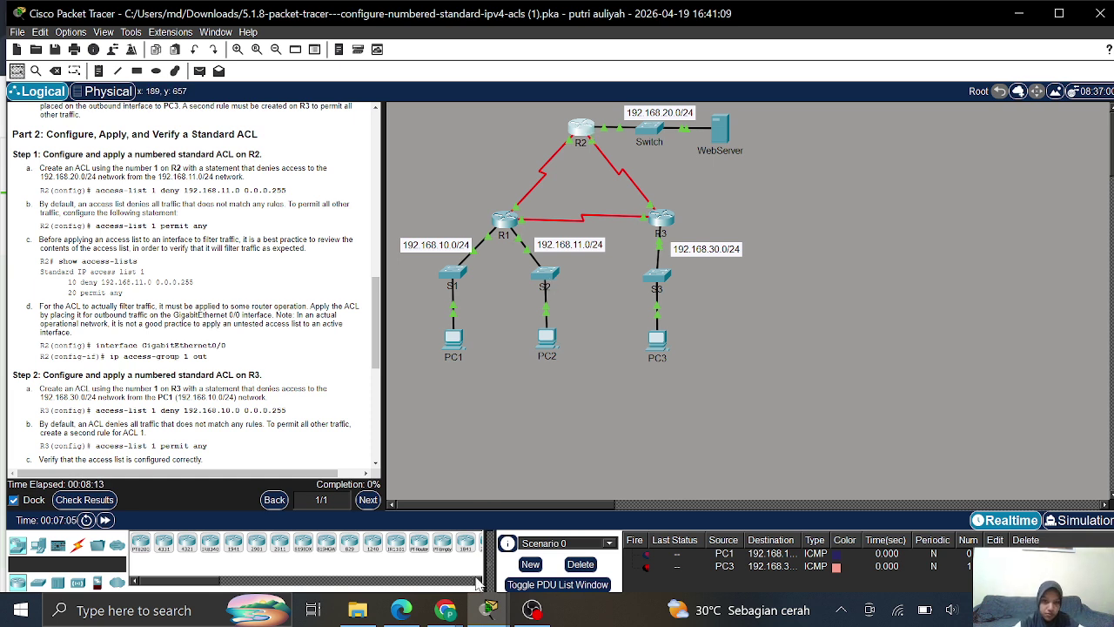
mouse_move(489, 608)
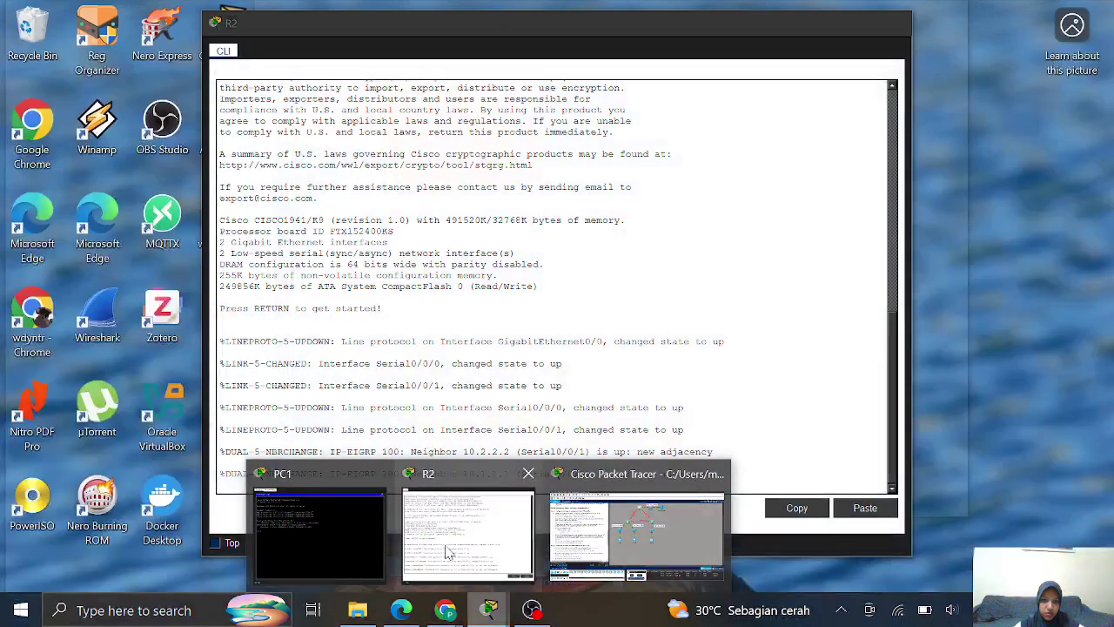
left_click(391, 514)
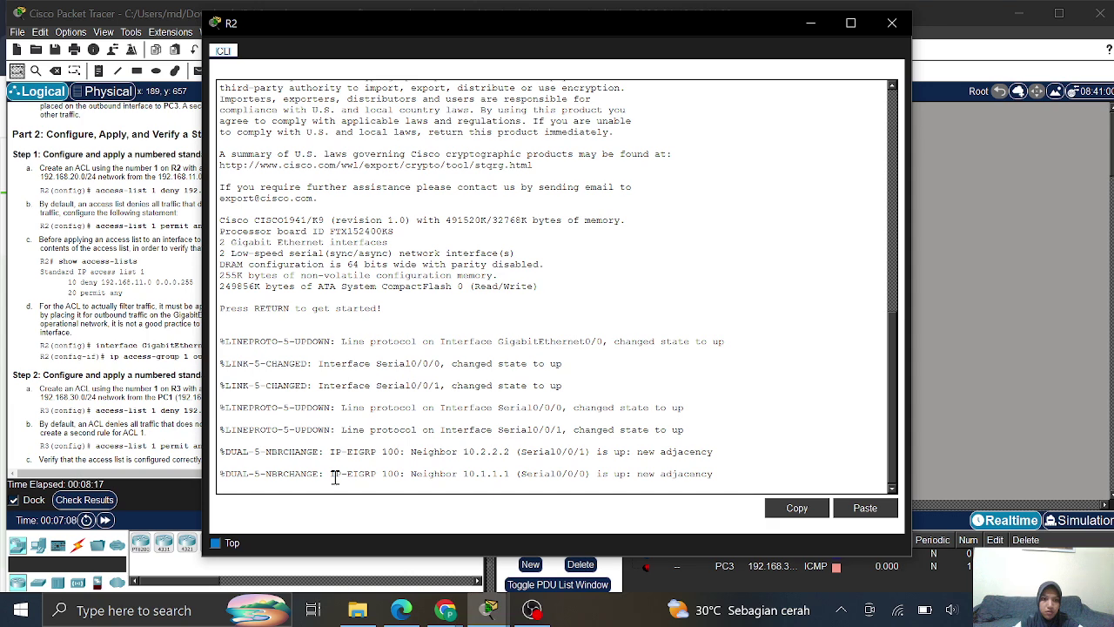
left_click_drag(566, 25, 825, 16)
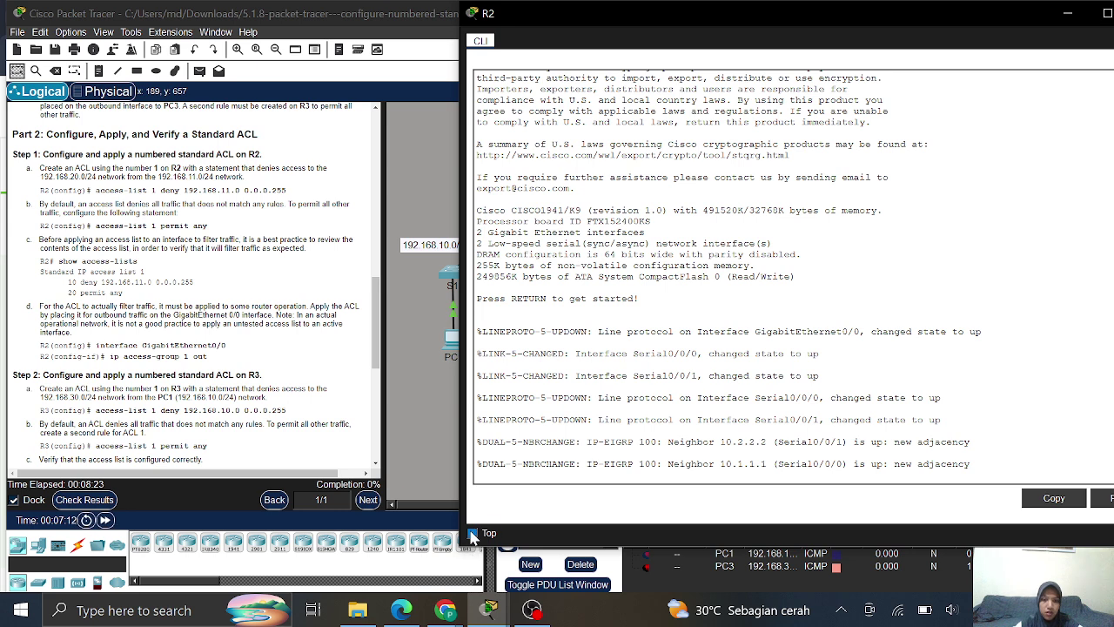
left_click(472, 534)
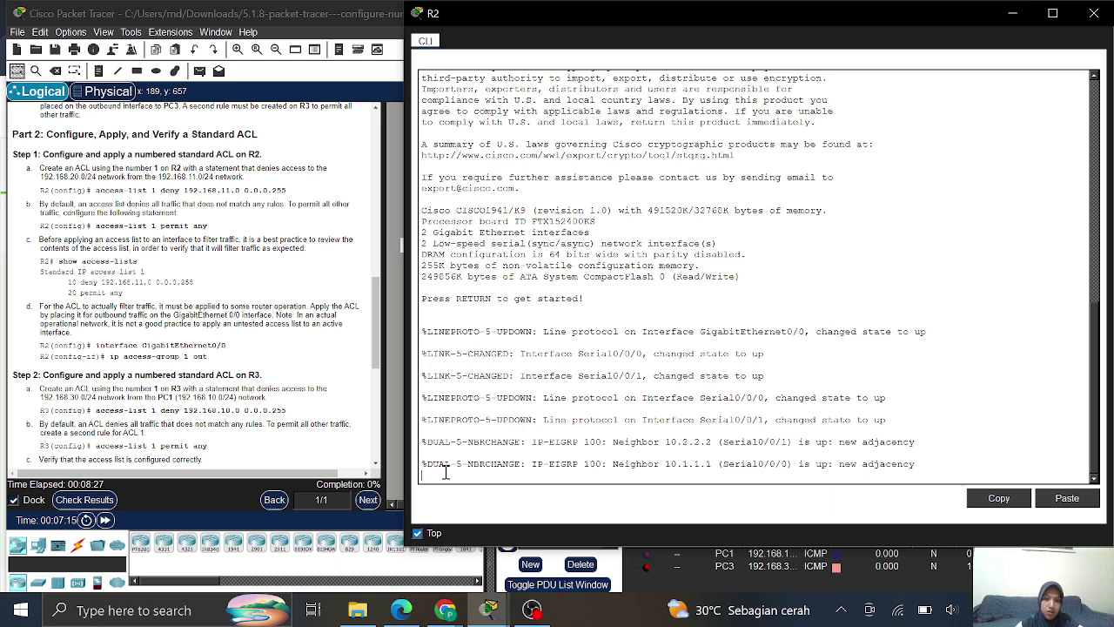
- Enter privileged EXEC mode and global configuration mode on R2 with ena and conf t
key("Return")
key("Return")
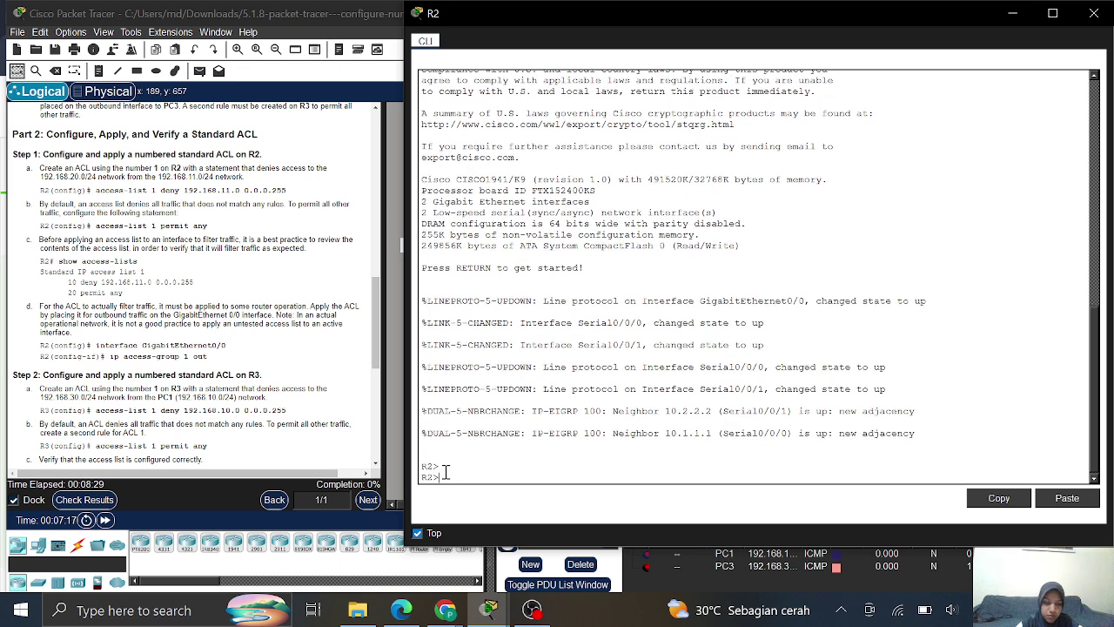
type("ena")
key("Return")
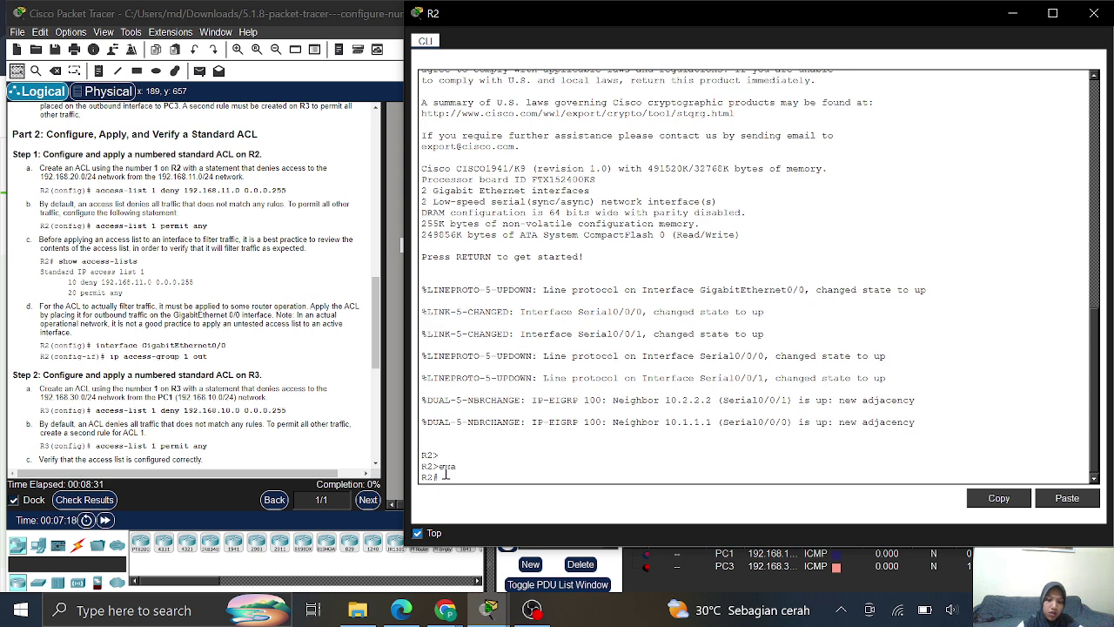
type("conf t")
key("Return")
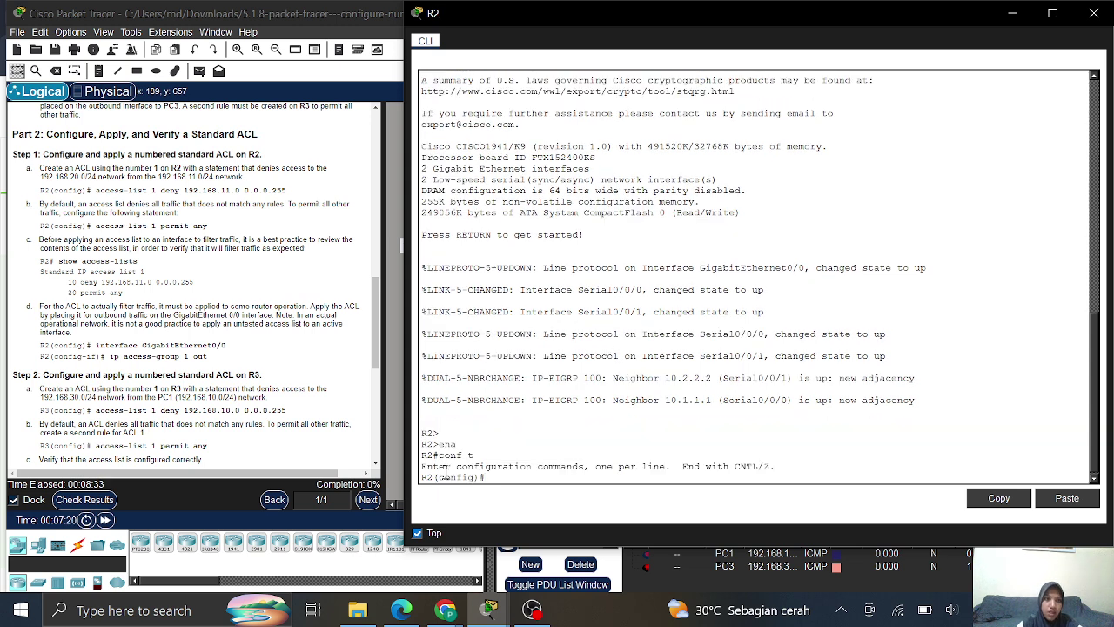
- Create standard ACL 1 on R2 with the rule access-list 1 deny 192.168.11.0 0.0.0.255
type("acc")
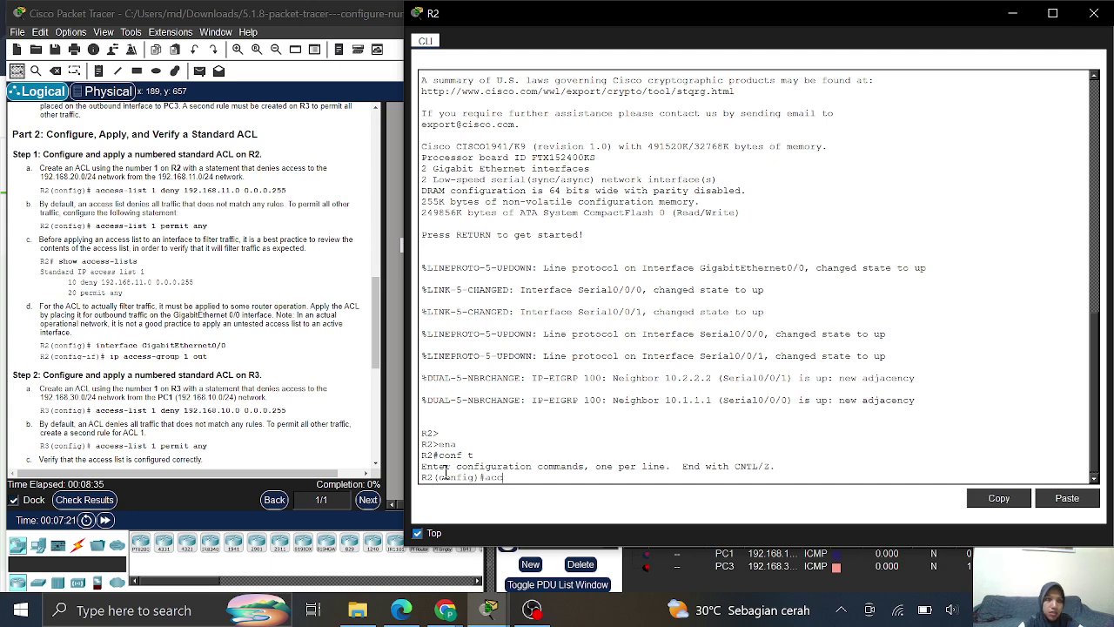
key("Tab")
type("1")
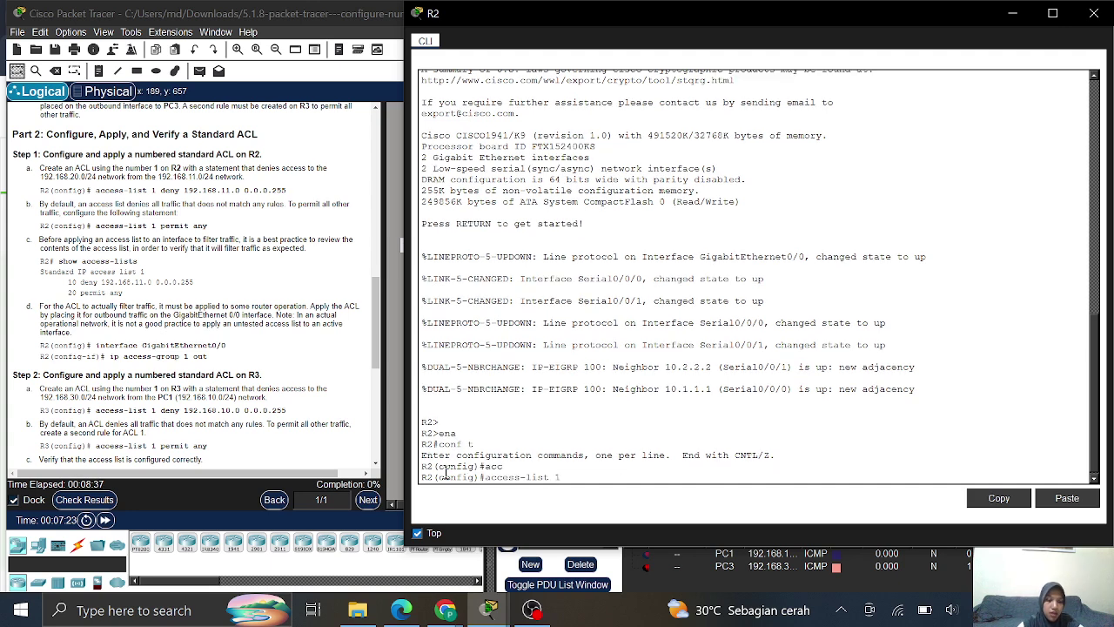
type(" deny")
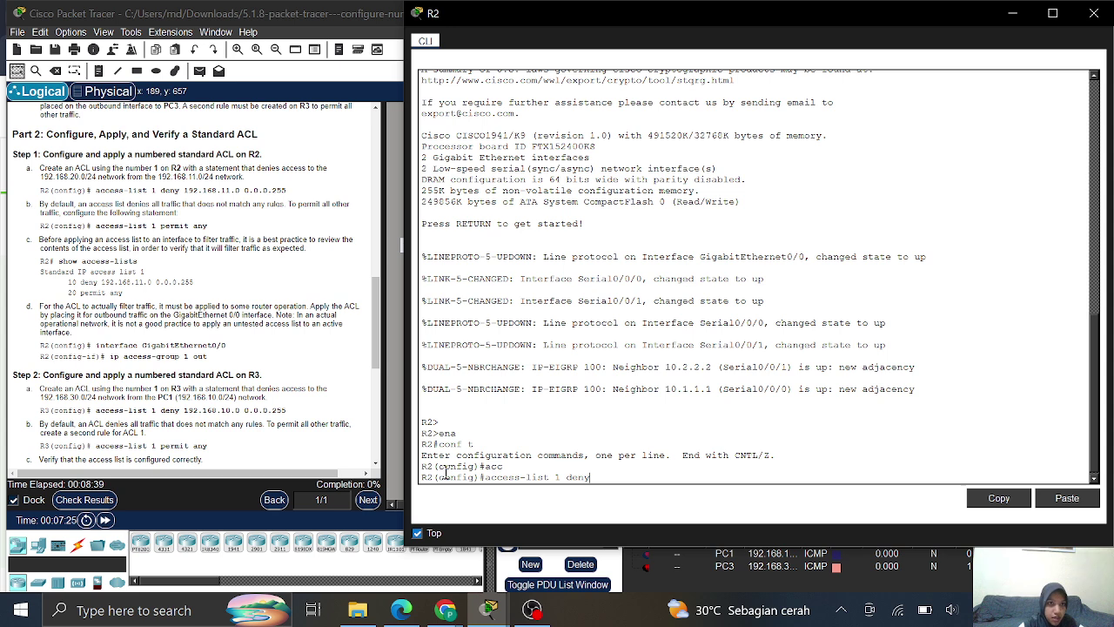
type(" 192.168")
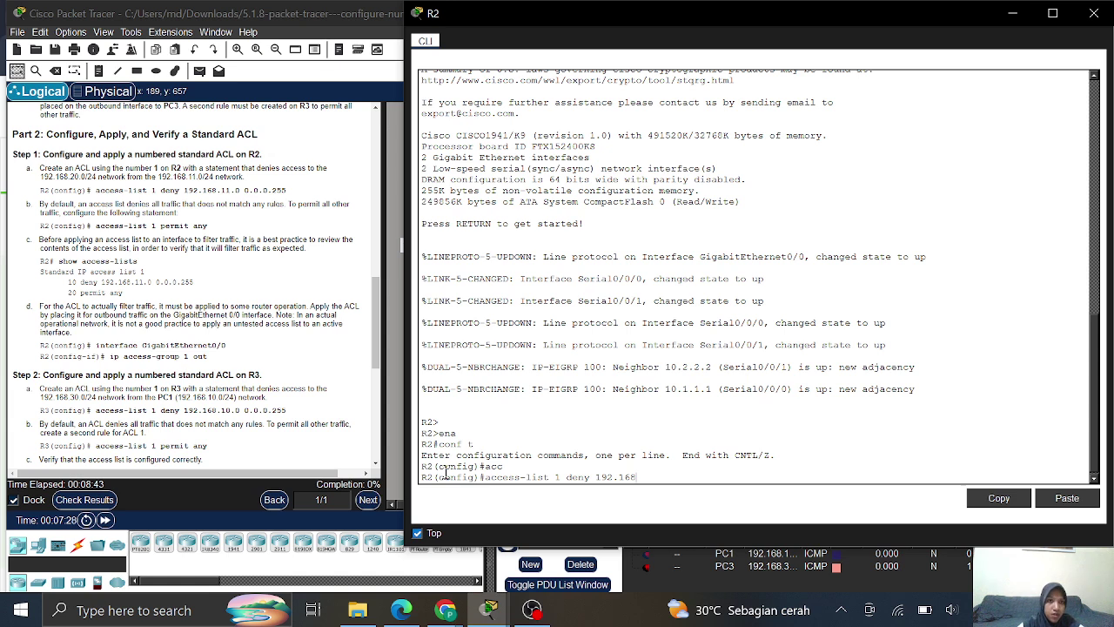
type(".11.0")
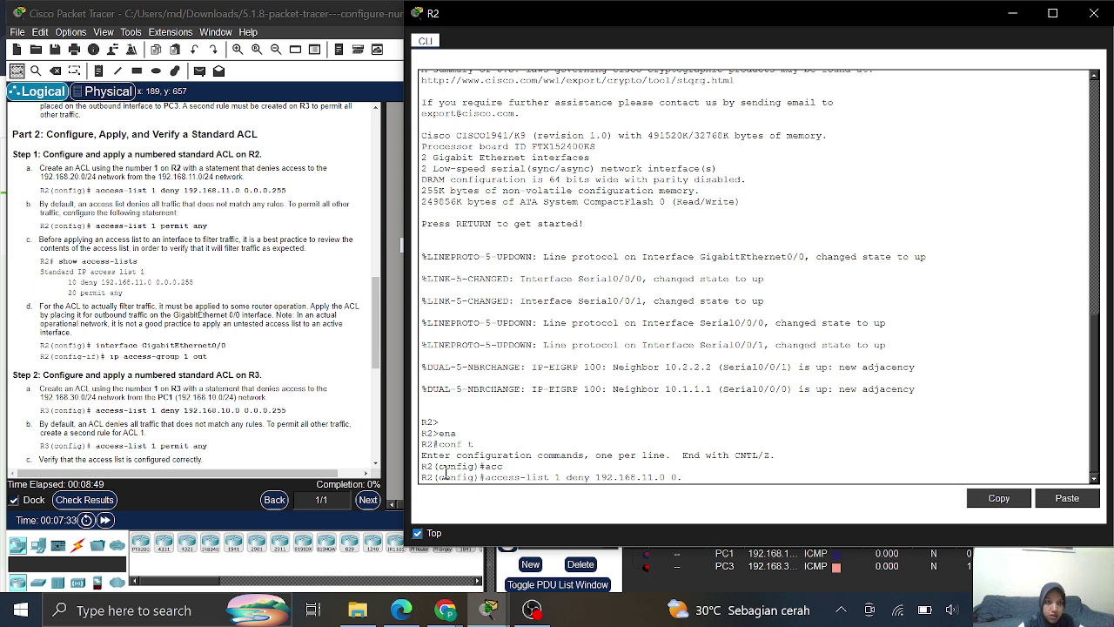
type("0.0.0.255")
key("Return")
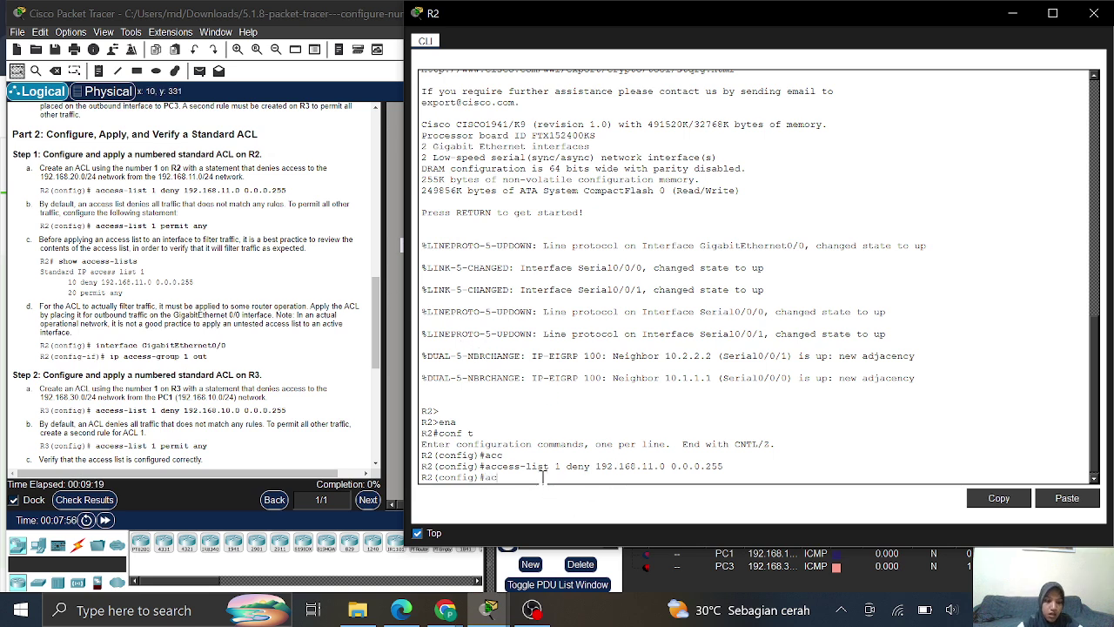
- Add the rule access-list 1 permit any to R2's ACL to allow all other traffic
type("c")
key("Tab")
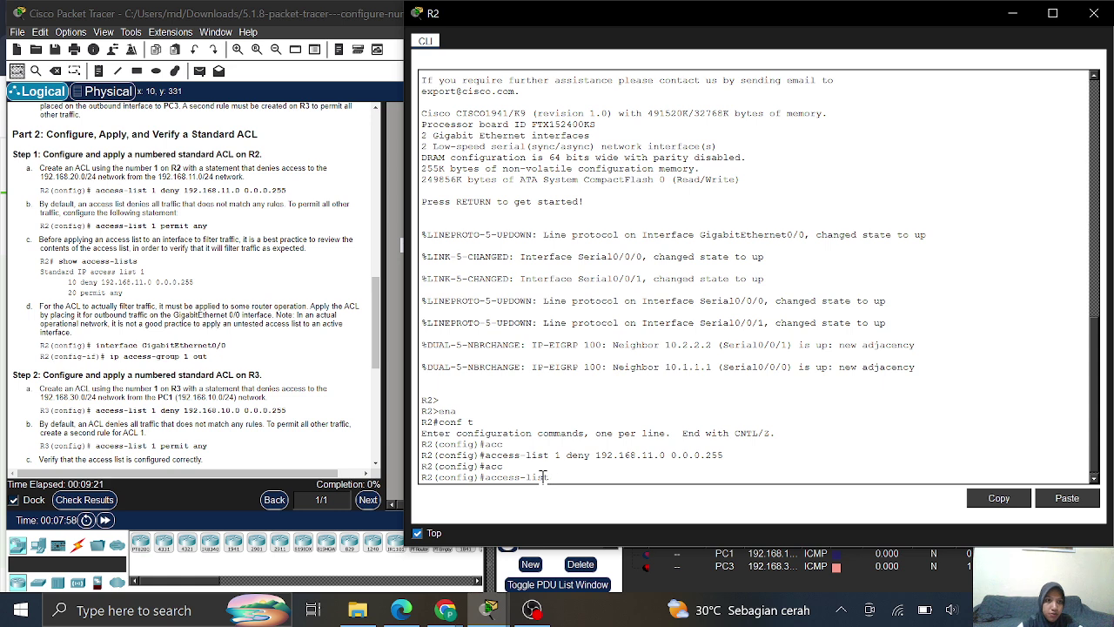
type("1 per")
key("Tab")
type("any")
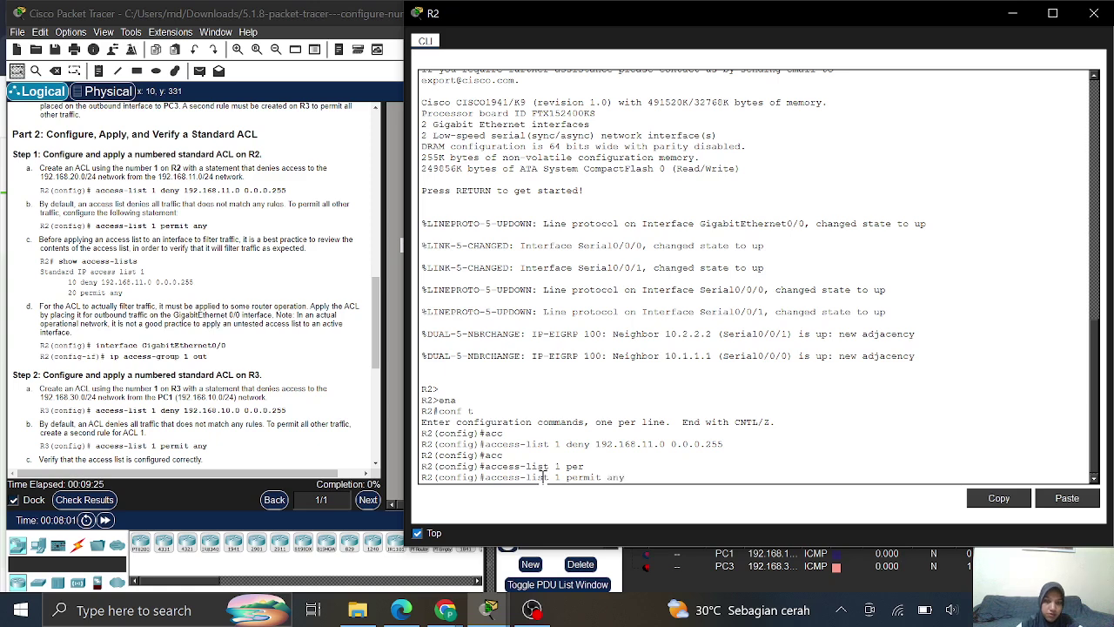
key("Return")
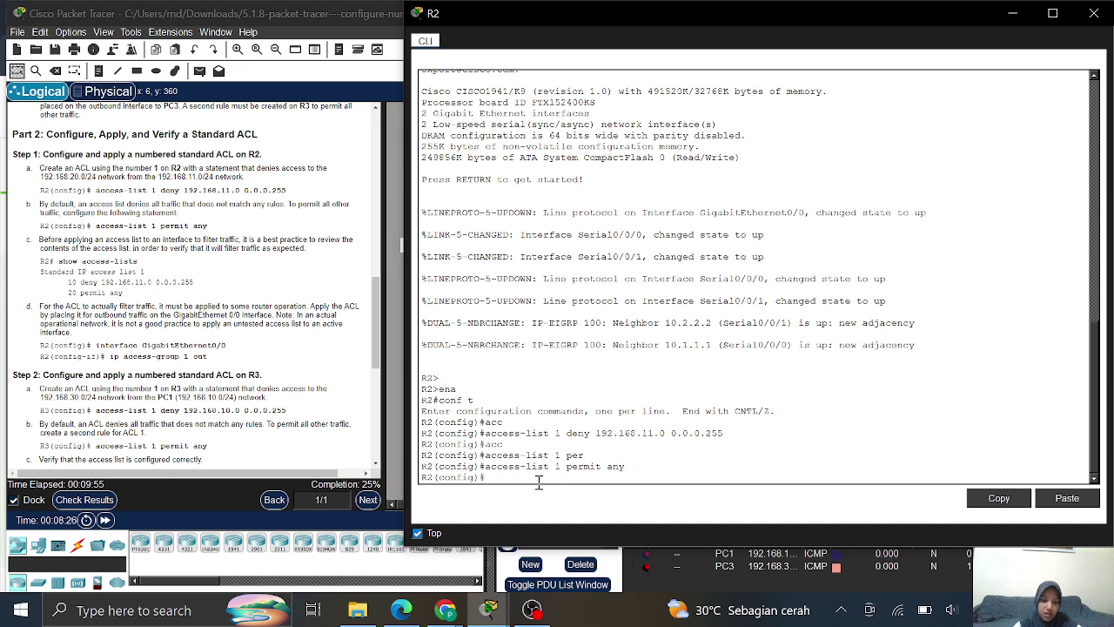
- Leave configuration mode on R2 and review the ACL contents with sh access-lists
type("end")
key("Return")
key("Return")
key("Return")
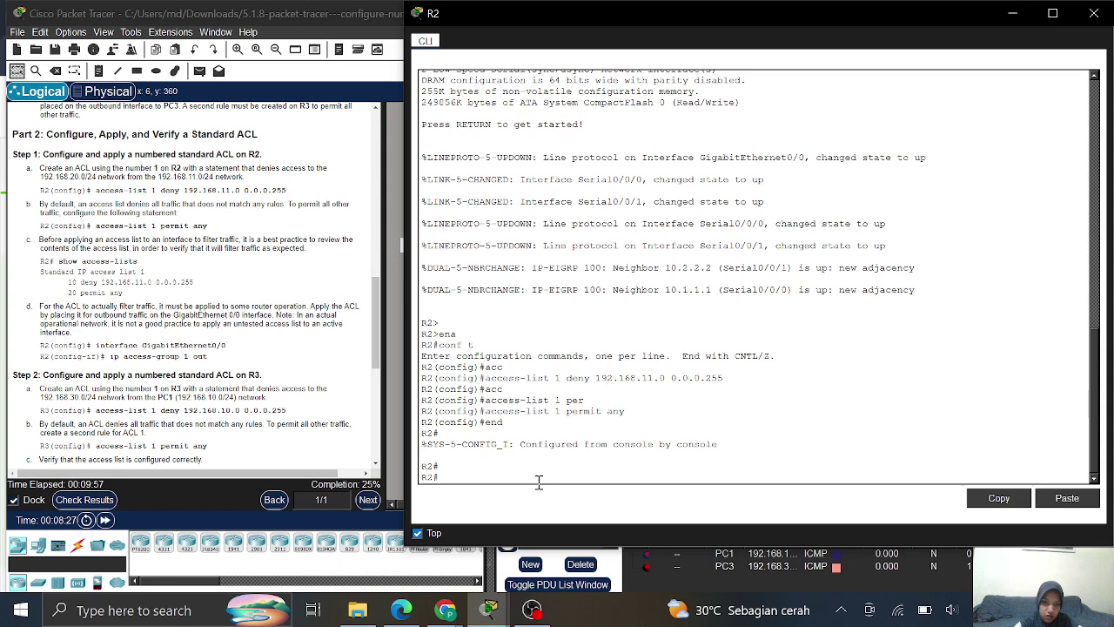
key("Return")
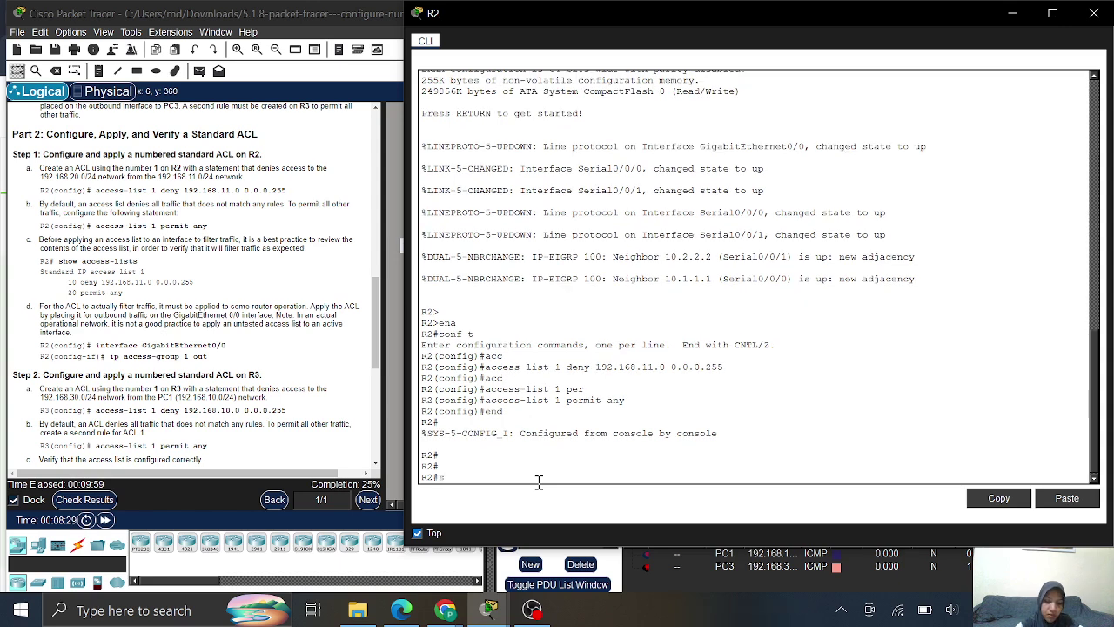
type("sh acc")
key("Tab")
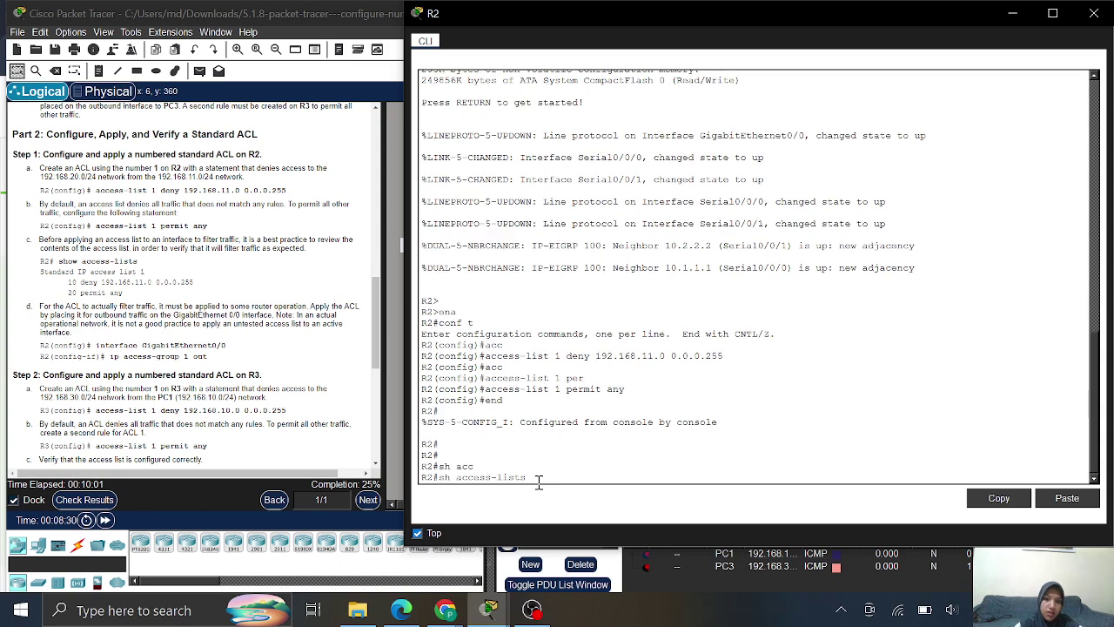
key("Return")
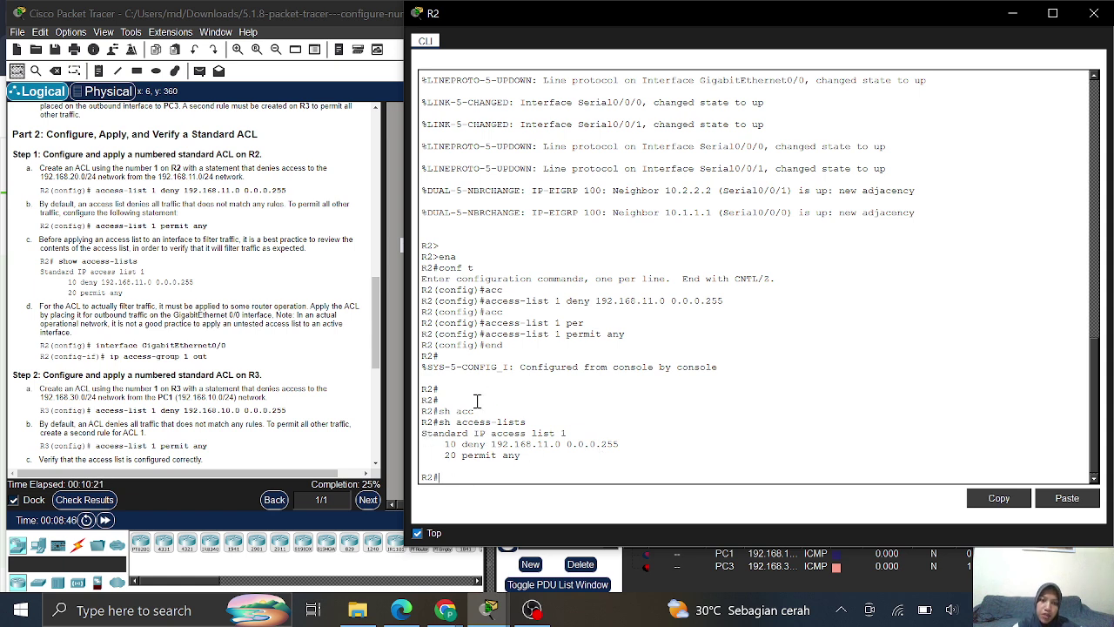
- Return to global configuration mode on R2 and enter interface configuration for gigabitEthernet 0/0
scroll(257, 362, "down", 3)
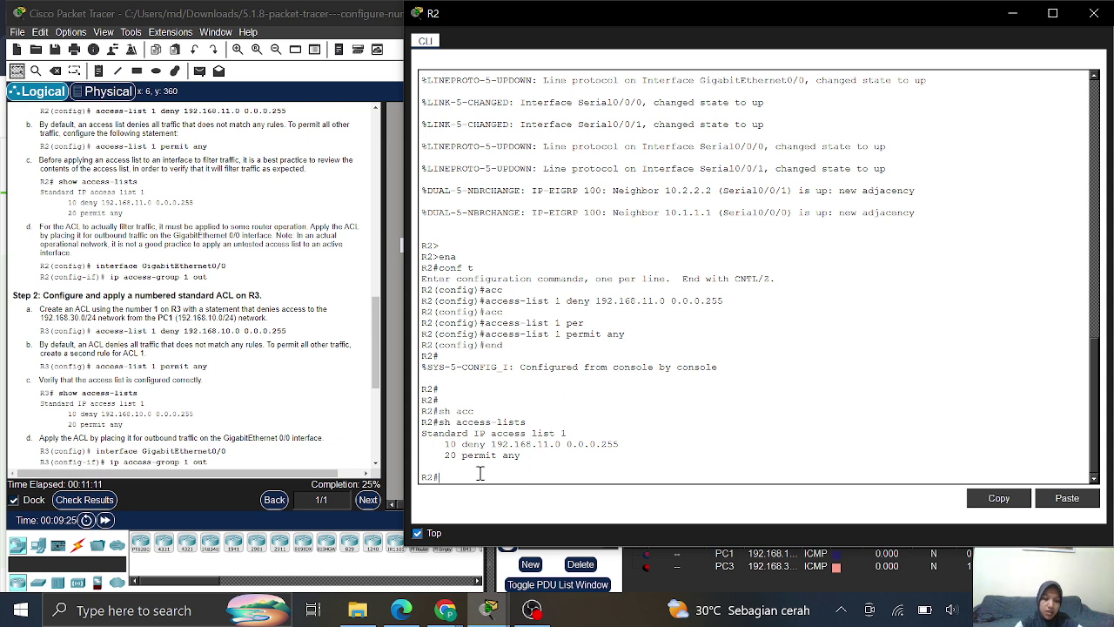
type("conf t")
key("Return")
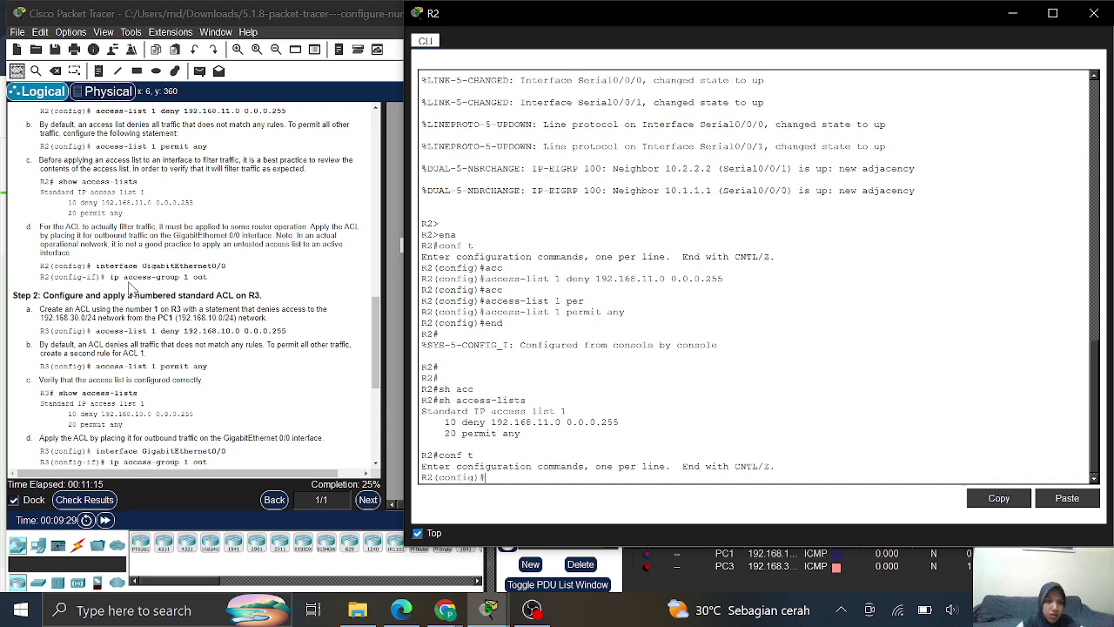
type("int")
key("Tab")
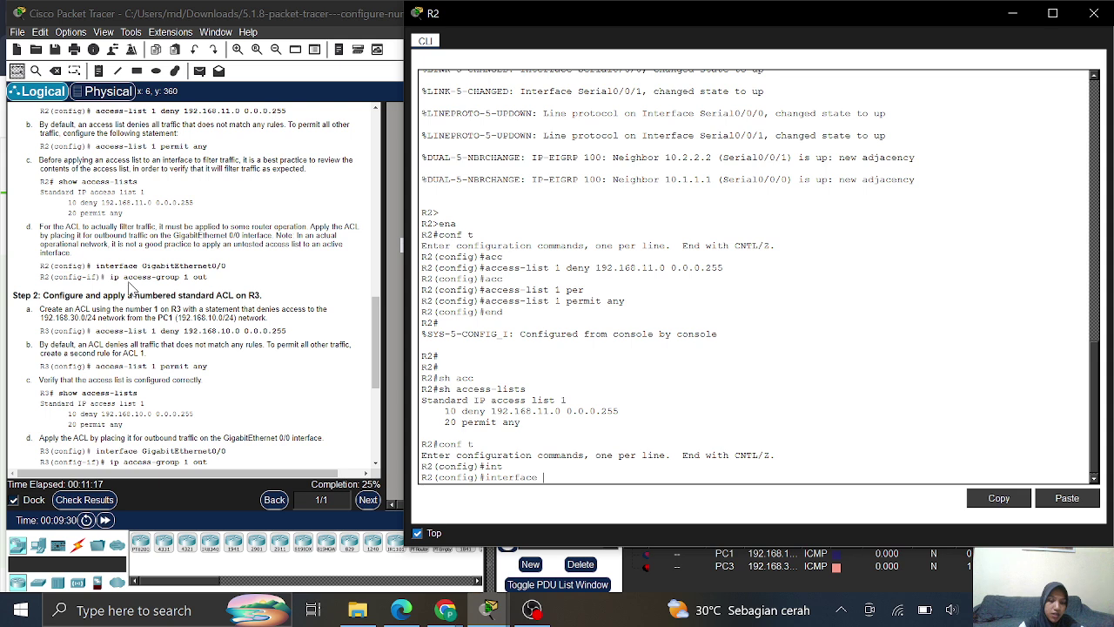
type("g")
key("Tab")
type("0/0")
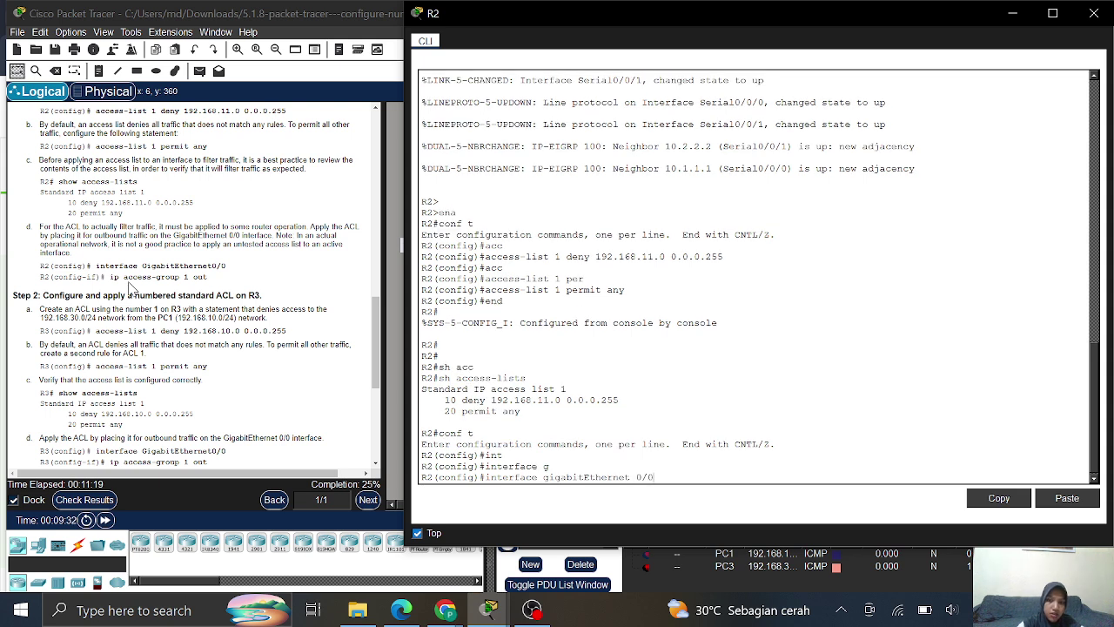
key("Return")
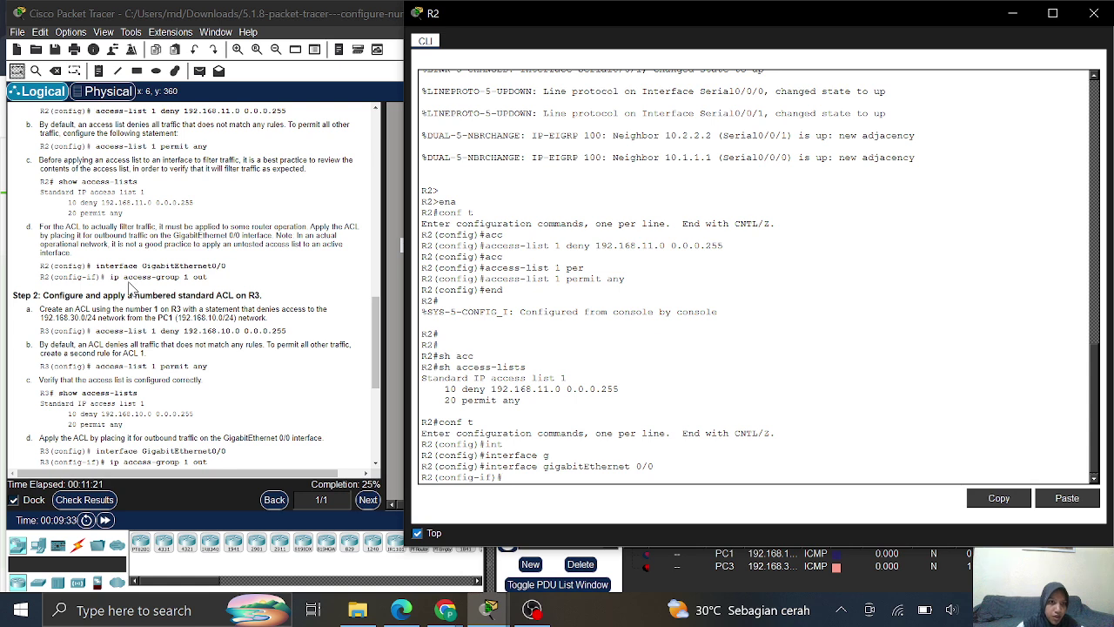
- Apply ACL 1 to outbound traffic on R2's GigabitEthernet 0/0 interface with ip access-group 1 out
type("ip acc")
key("Tab")
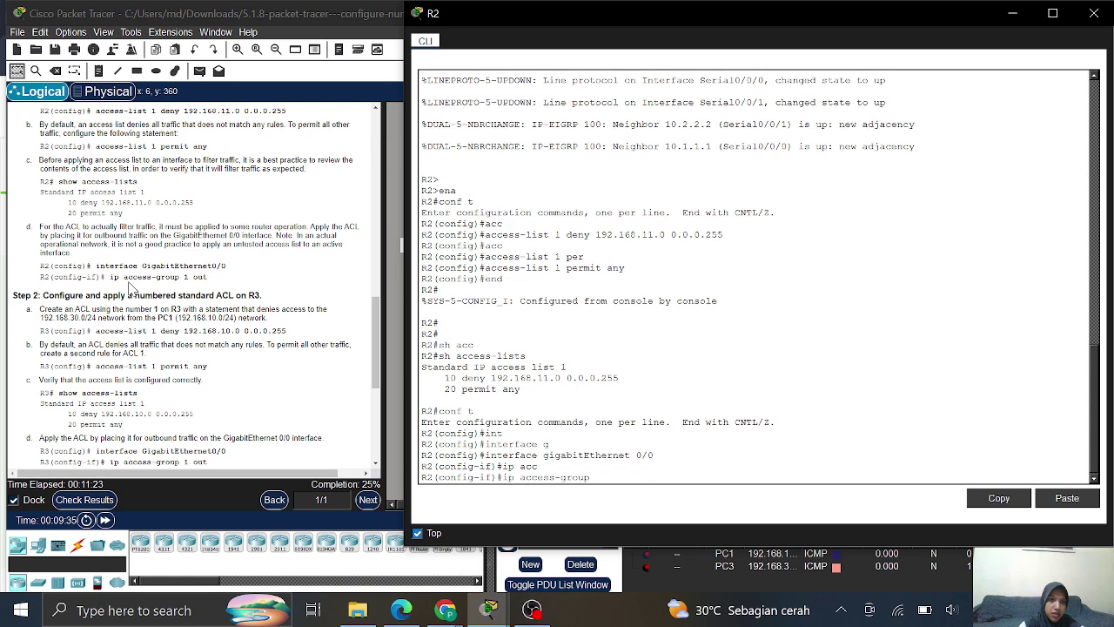
type("1 out")
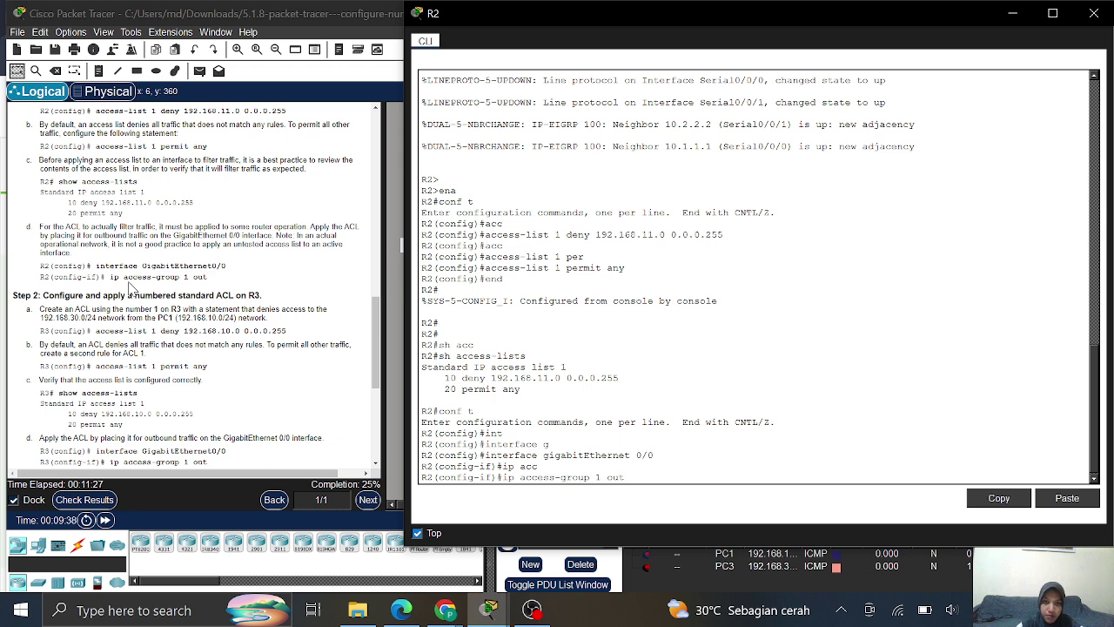
key("Return")
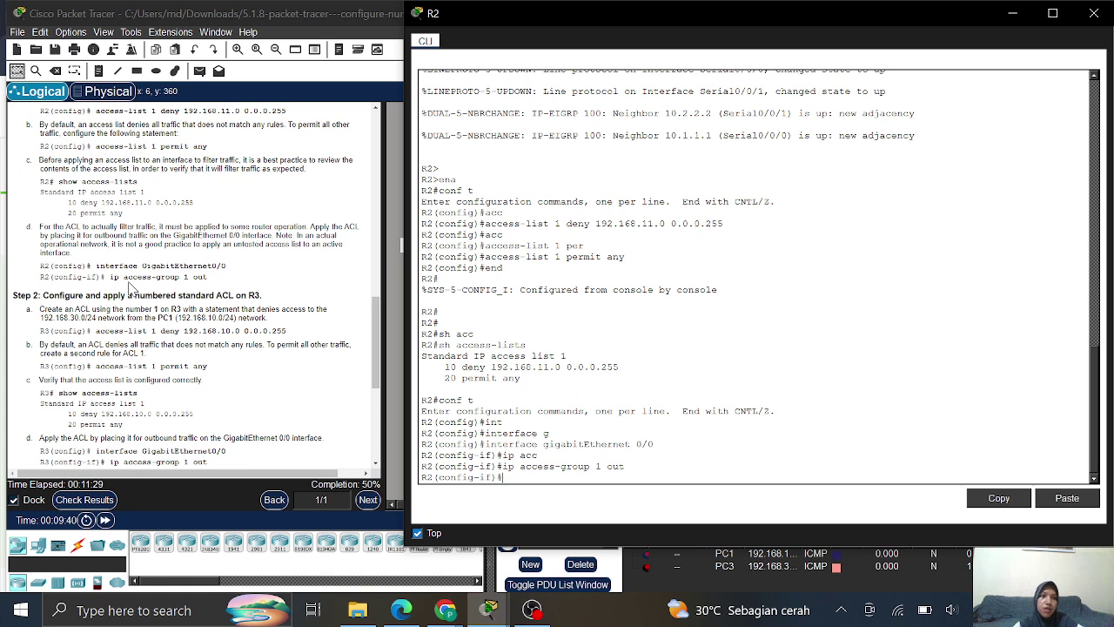
- Bring up the Step 2 instructions for R3, minimize the R2 window and open router R3's CLI
scroll(128, 287, "down", 3)
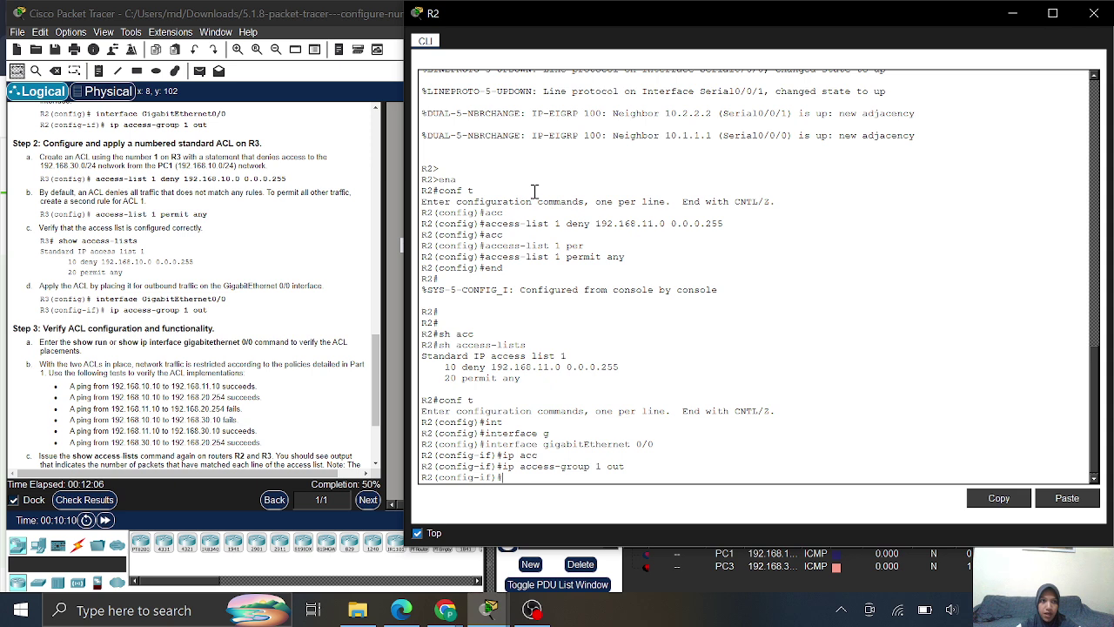
left_click(1012, 13)
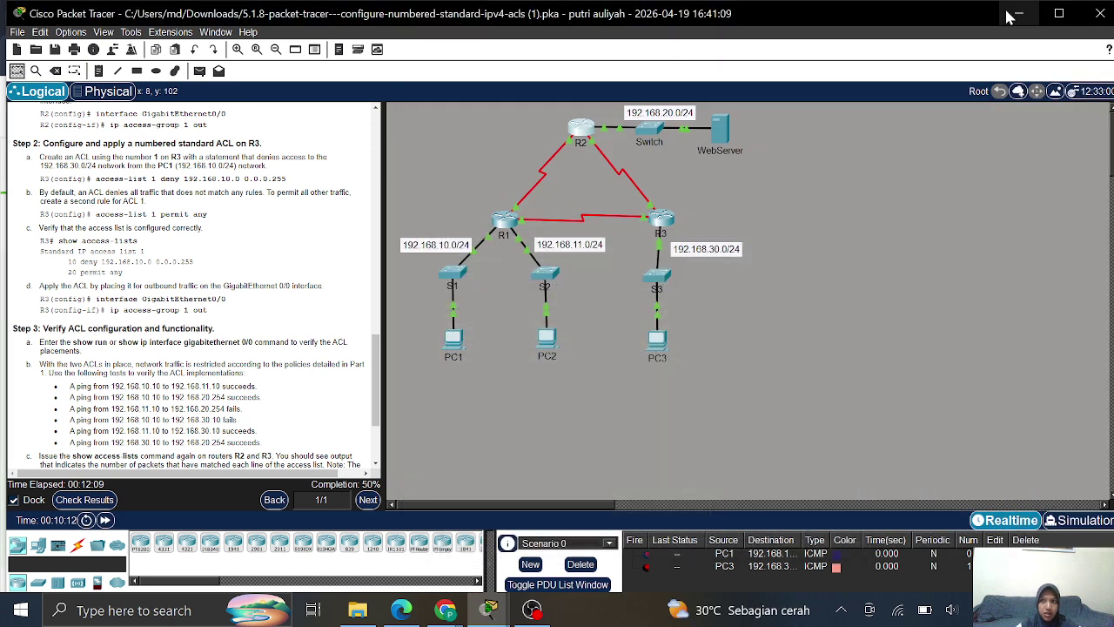
left_click(660, 225)
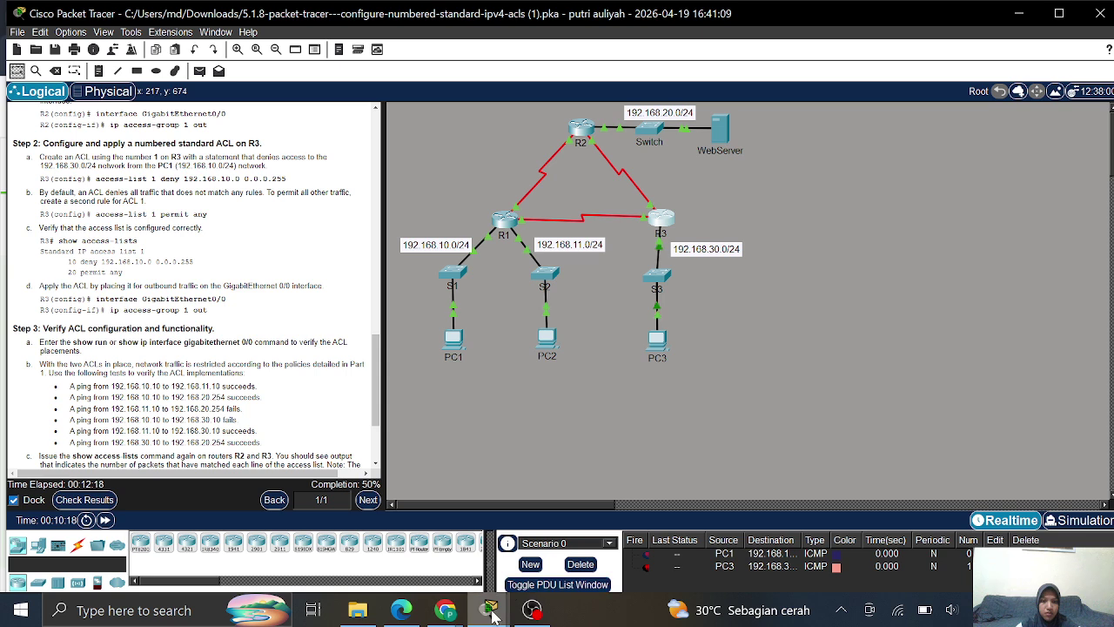
mouse_move(493, 616)
left_click(560, 533)
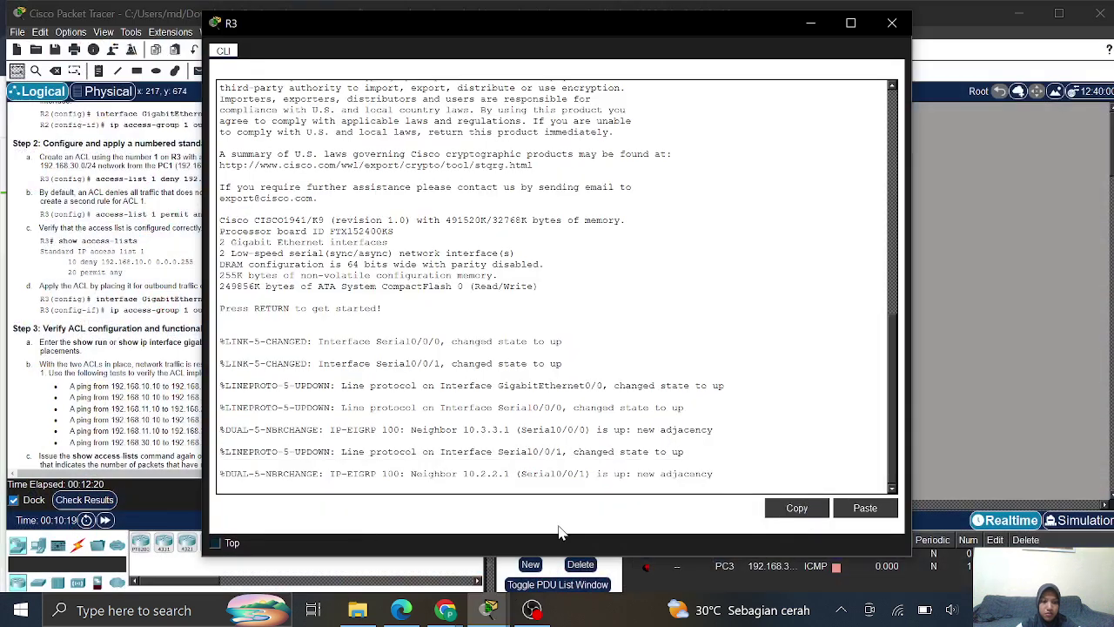
- Start R3's console session and enter privileged EXEC and global configuration mode with ena and conf t
left_click(339, 485)
key("Return")
key("Return")
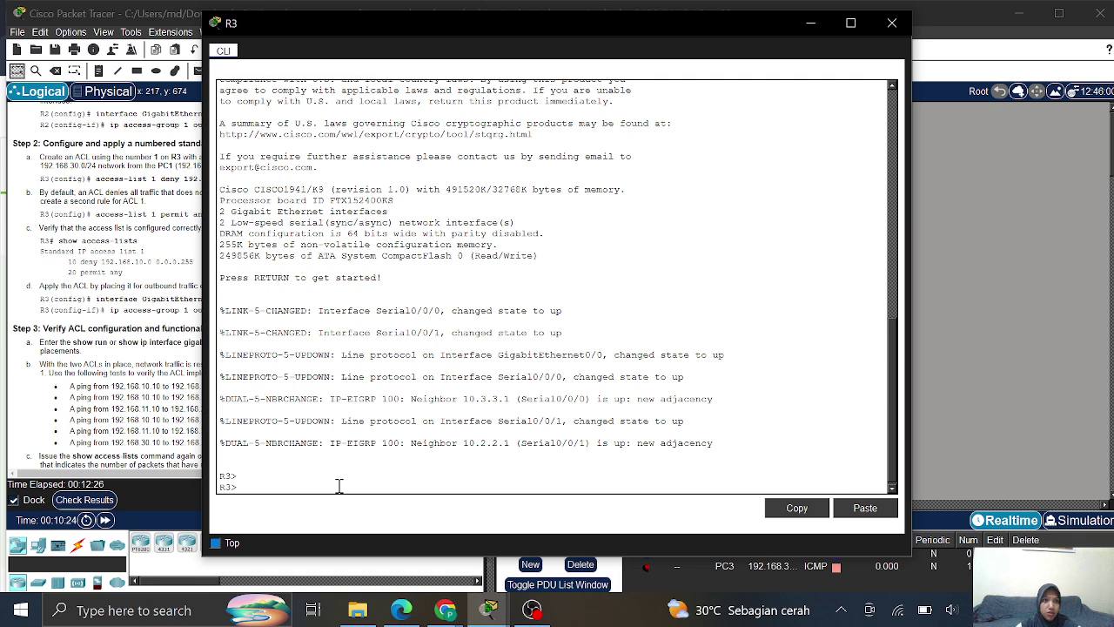
type("ena")
key("Return")
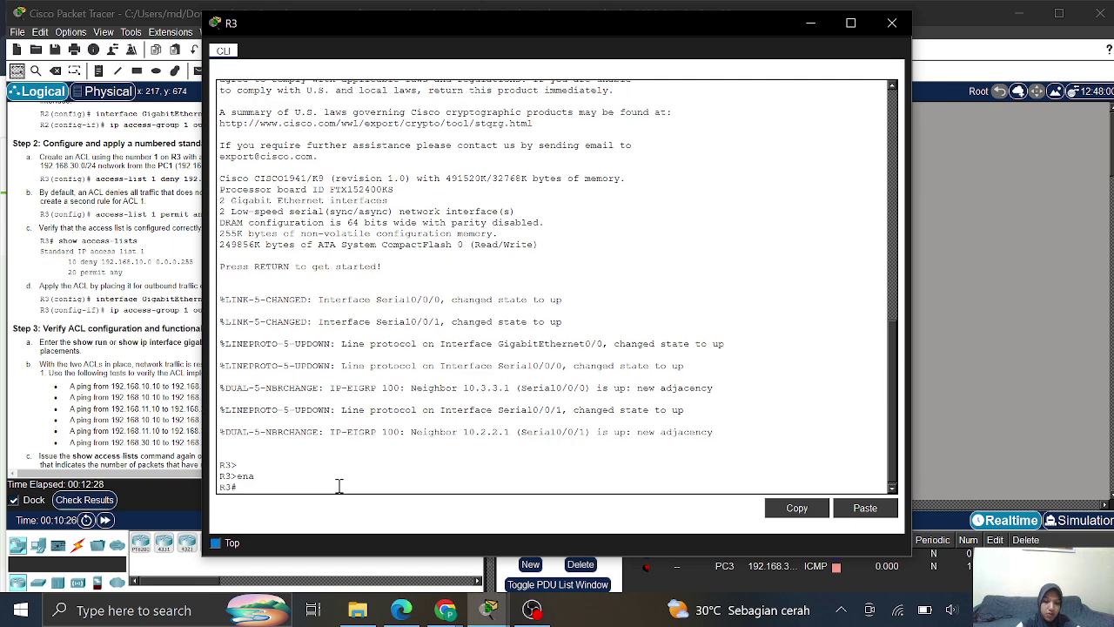
type("conf t")
key("Return")
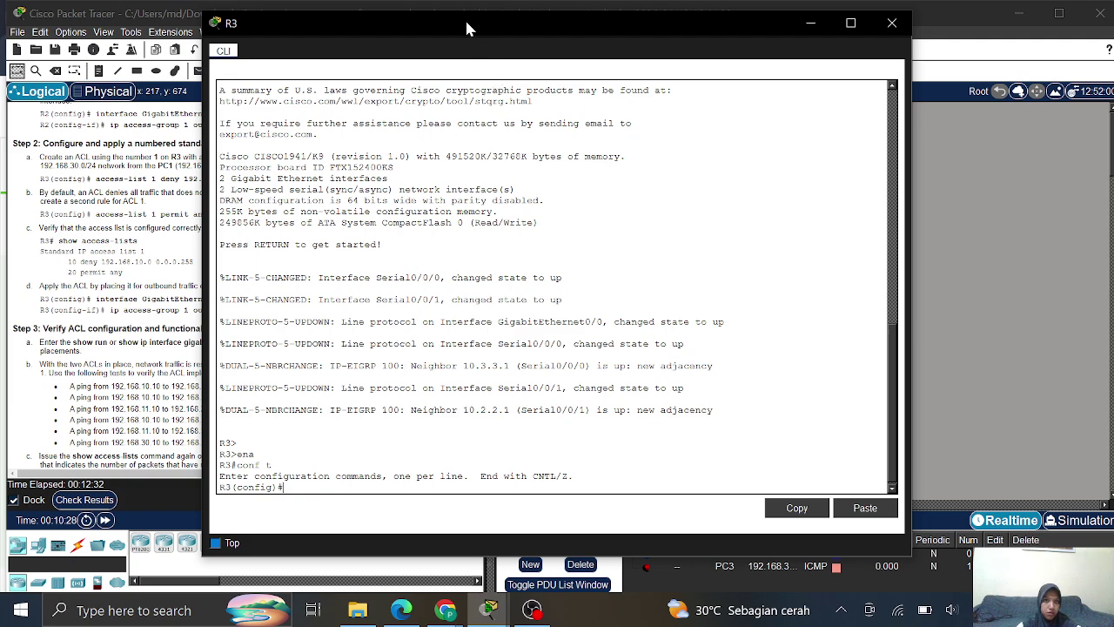
- Create ACL 1 on R3 with access-list 1 deny 192.168.10.0 0.0.0.255, and place its window beside the instructions
left_click_drag(467, 29, 607, 34)
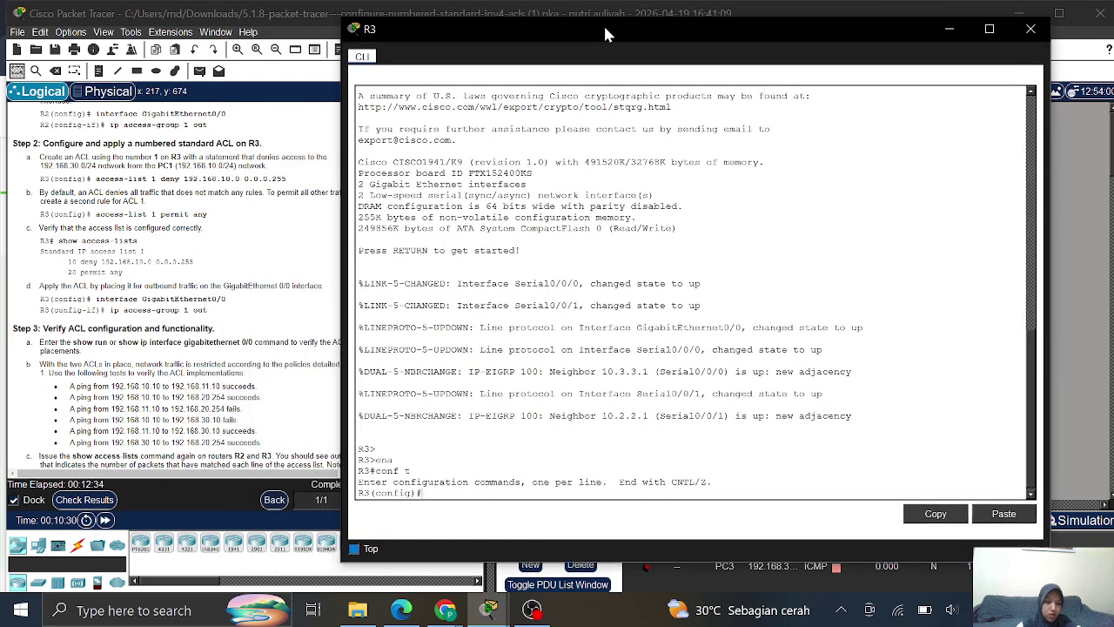
type("acc")
key("Tab")
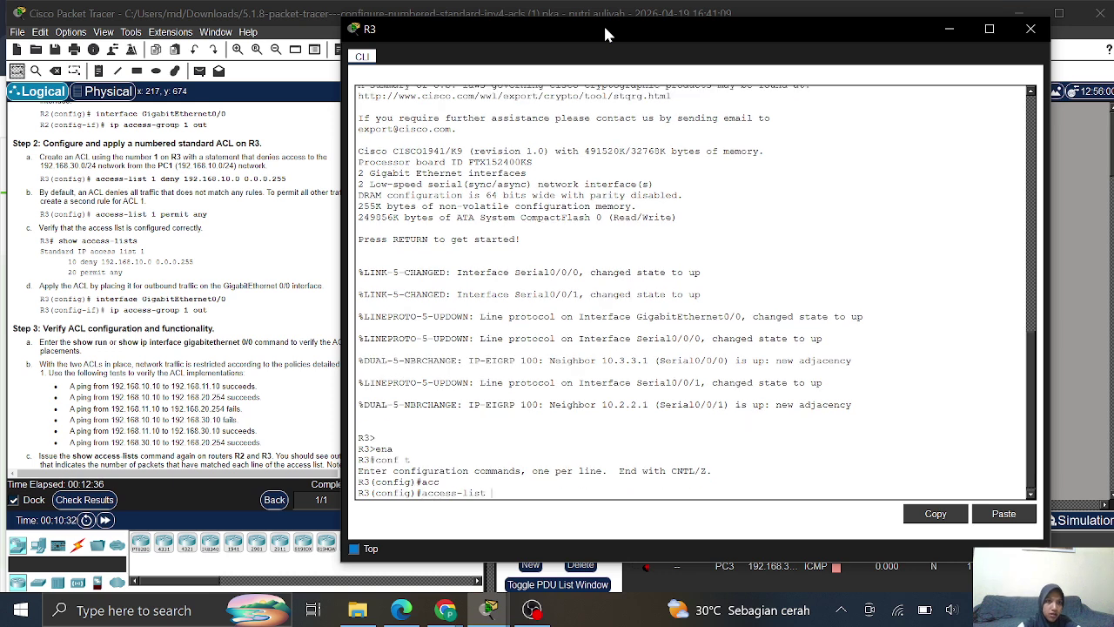
type("1 deny 192.1")
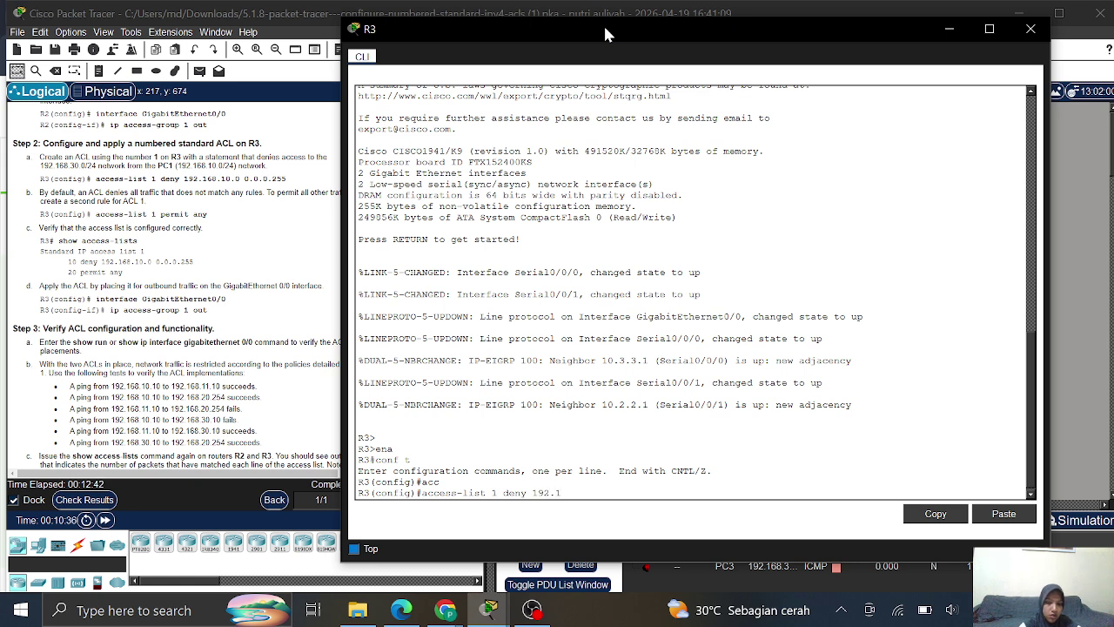
type("68.10.0 0")
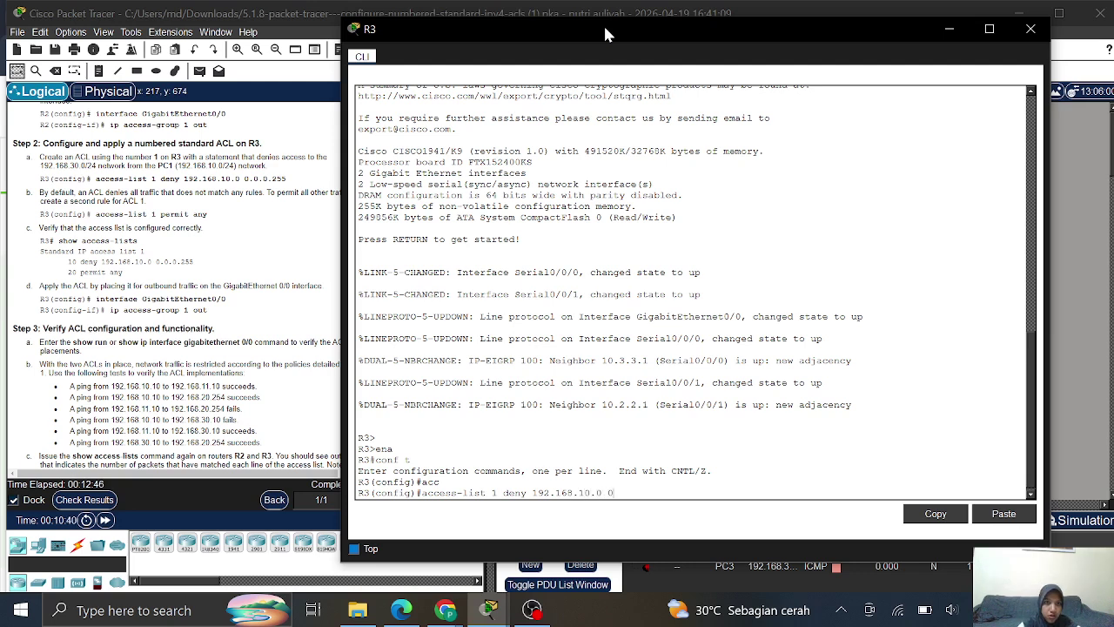
type(".0.0.2555")
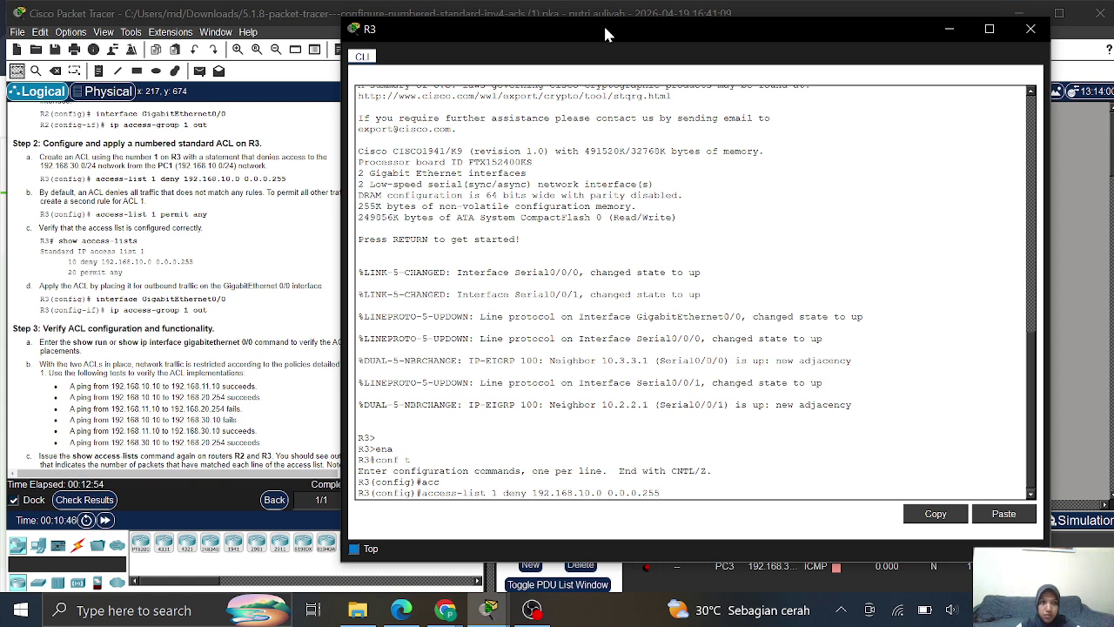
key("Return")
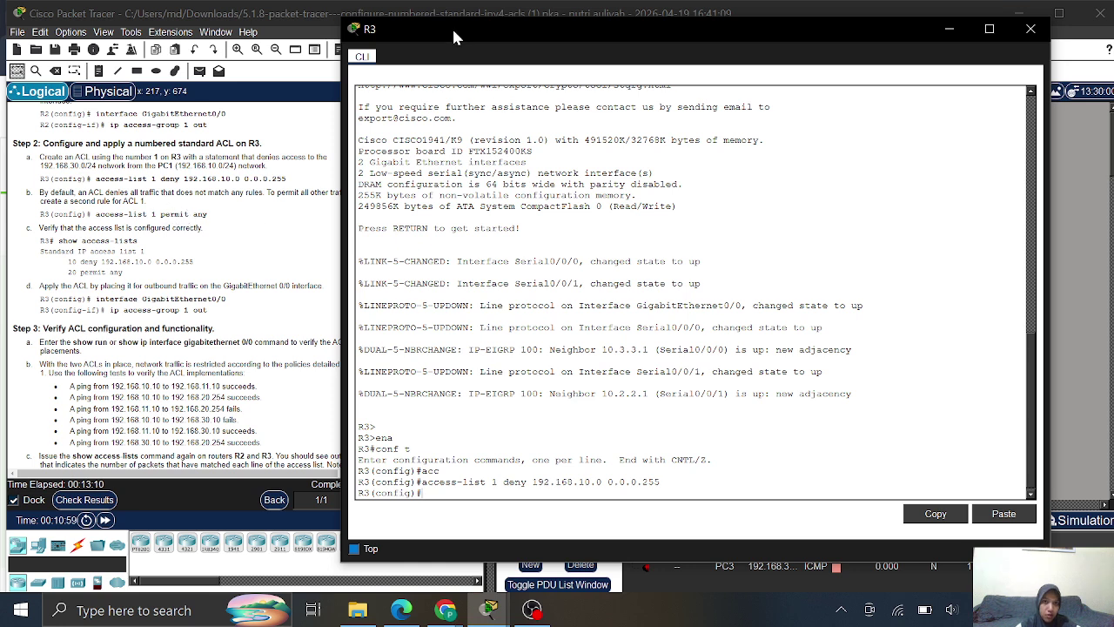
left_click_drag(451, 26, 511, 22)
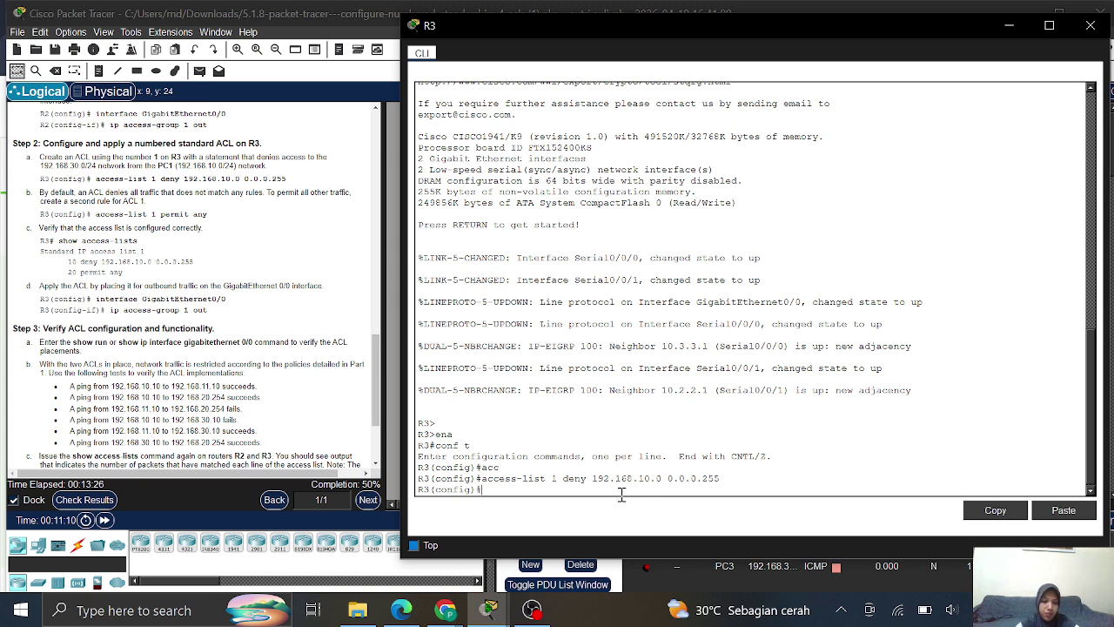
- Add a second rule to ACL 1 on R3 that permits all other traffic with access-list 1 permit any
type("acc")
key("Tab")
type("1 ")
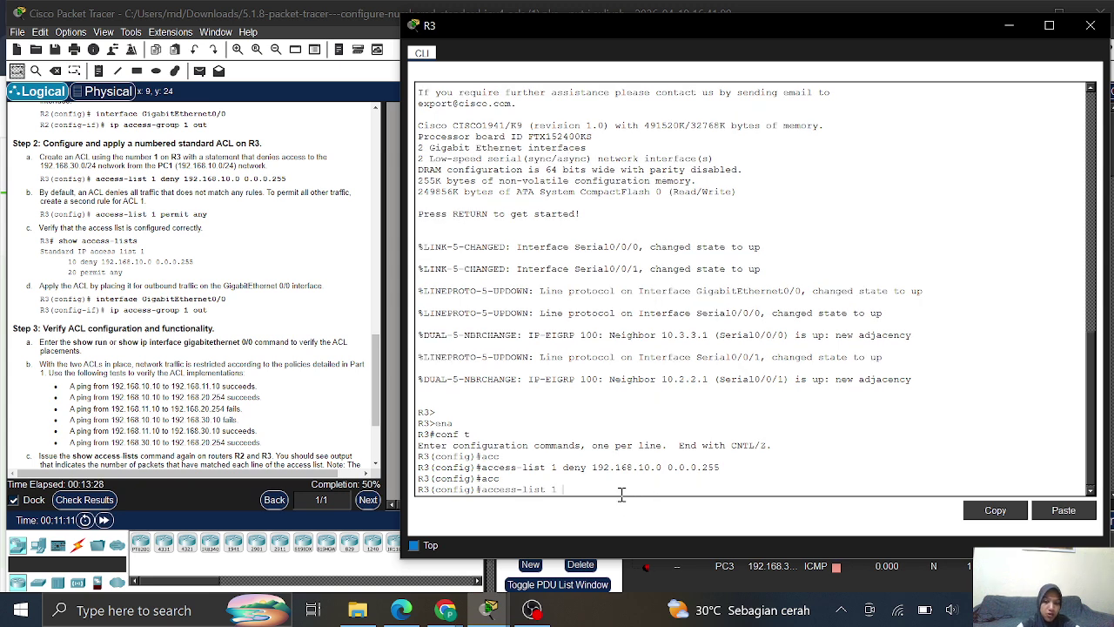
type("per")
key("Tab")
type("a")
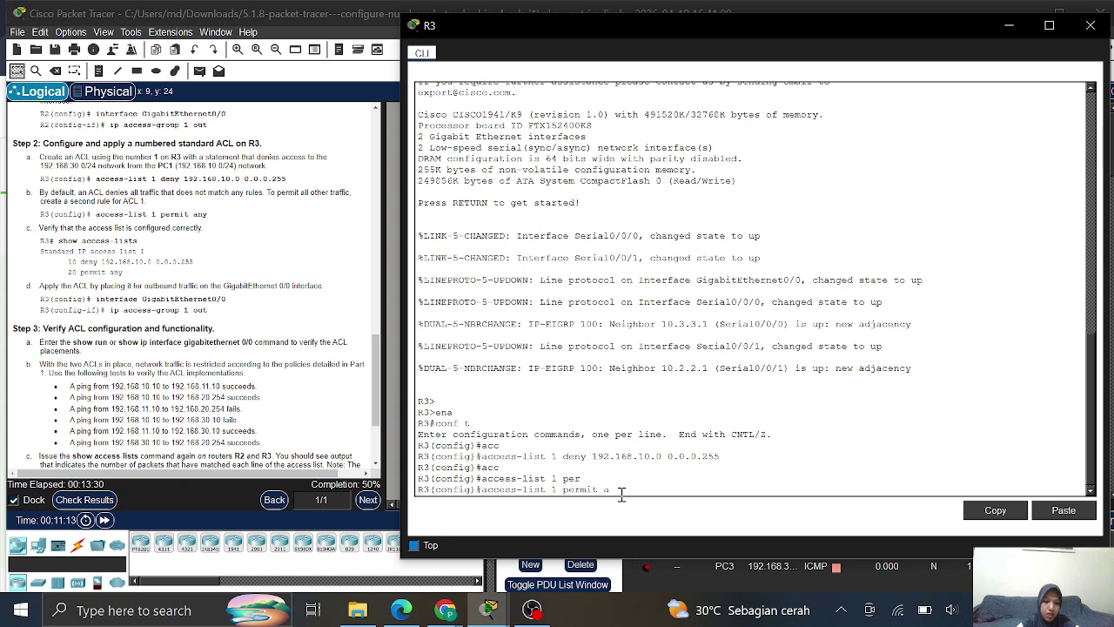
type("ny")
key("Return")
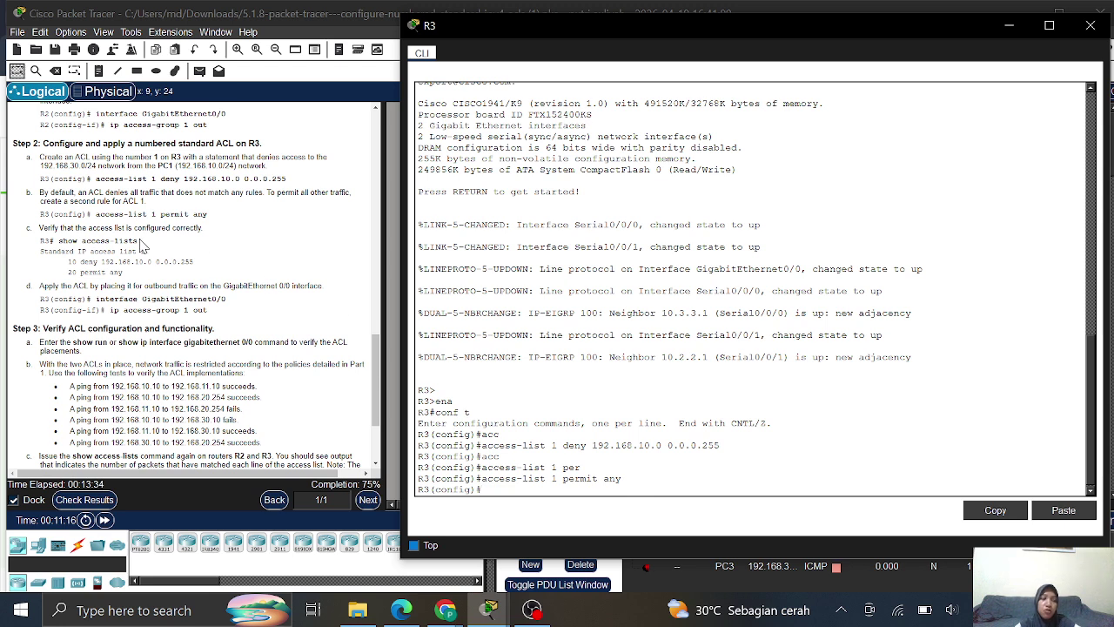
- Leave R3's configuration mode with end and check the ACL rules with show access-lists
scroll(137, 242, "down", 2)
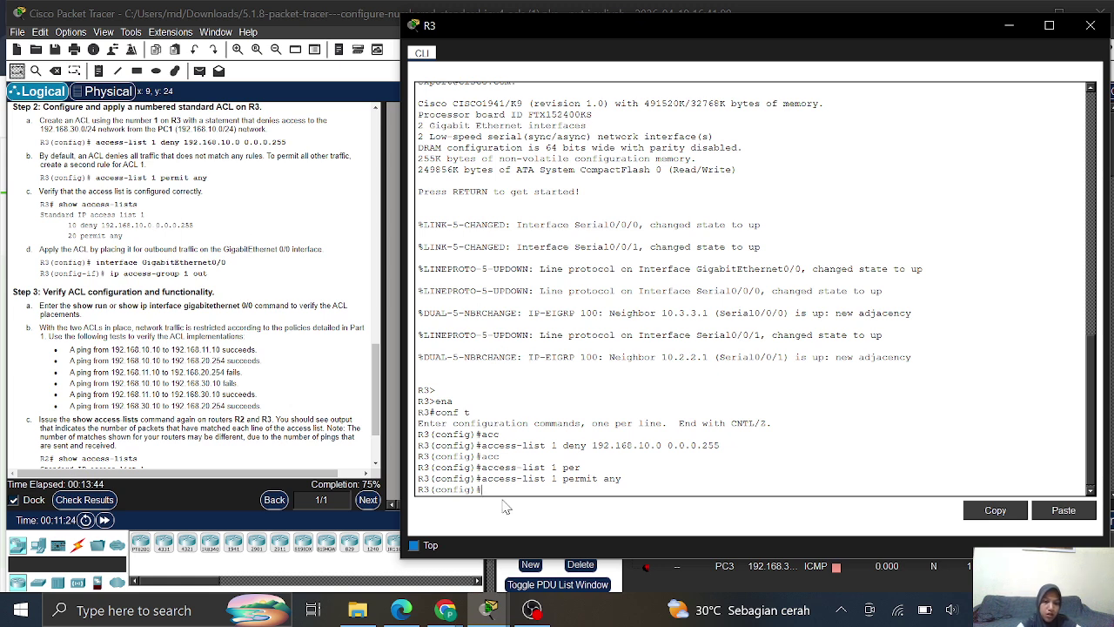
type("end")
key("Return")
type("sh acc")
key("Tab")
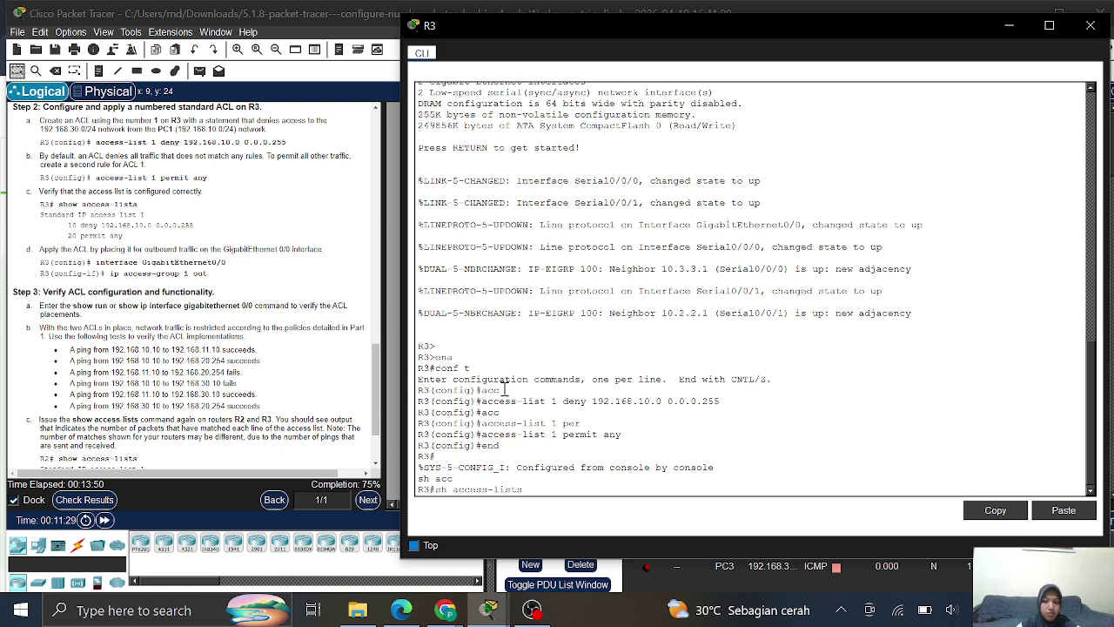
key("Return")
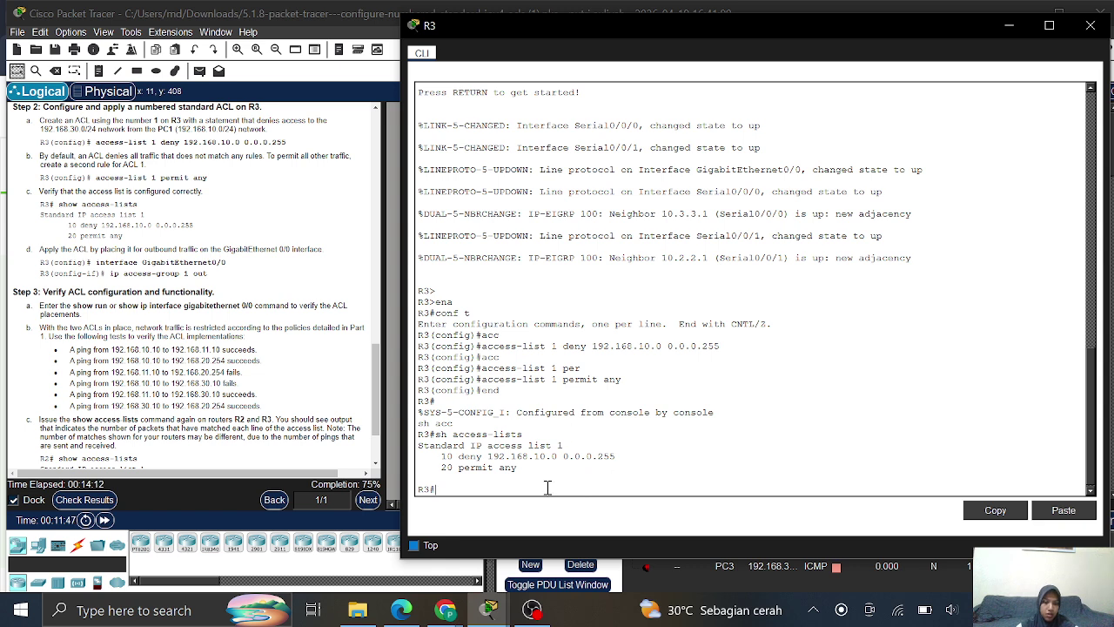
- Enter global configuration mode on R3 and open interface configuration for GigabitEthernet 0/0
type("conf t")
key("Return")
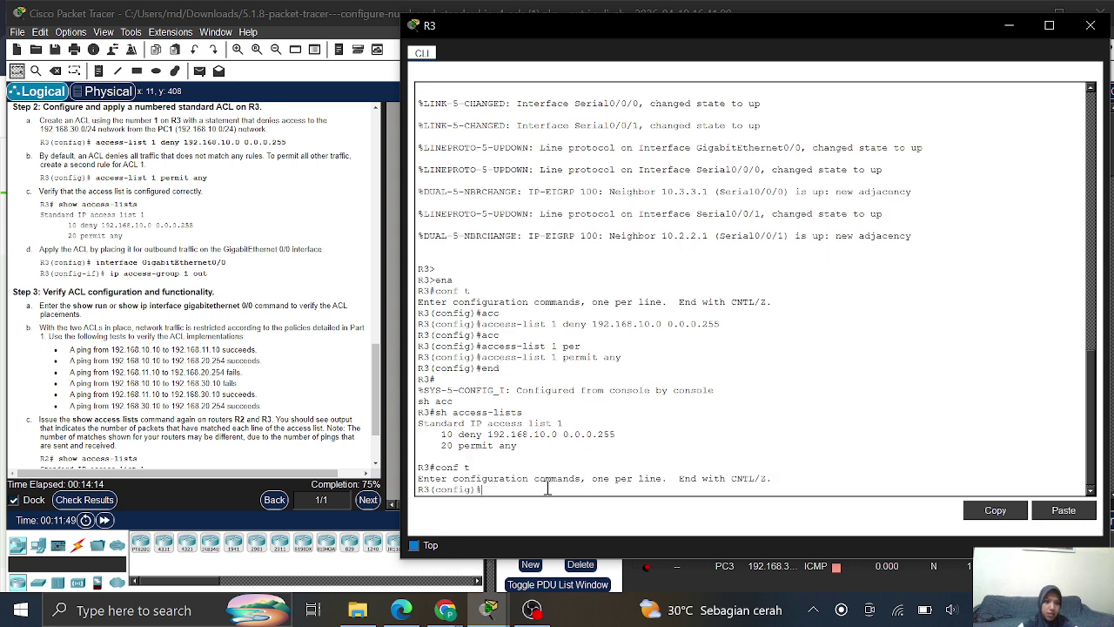
type("int")
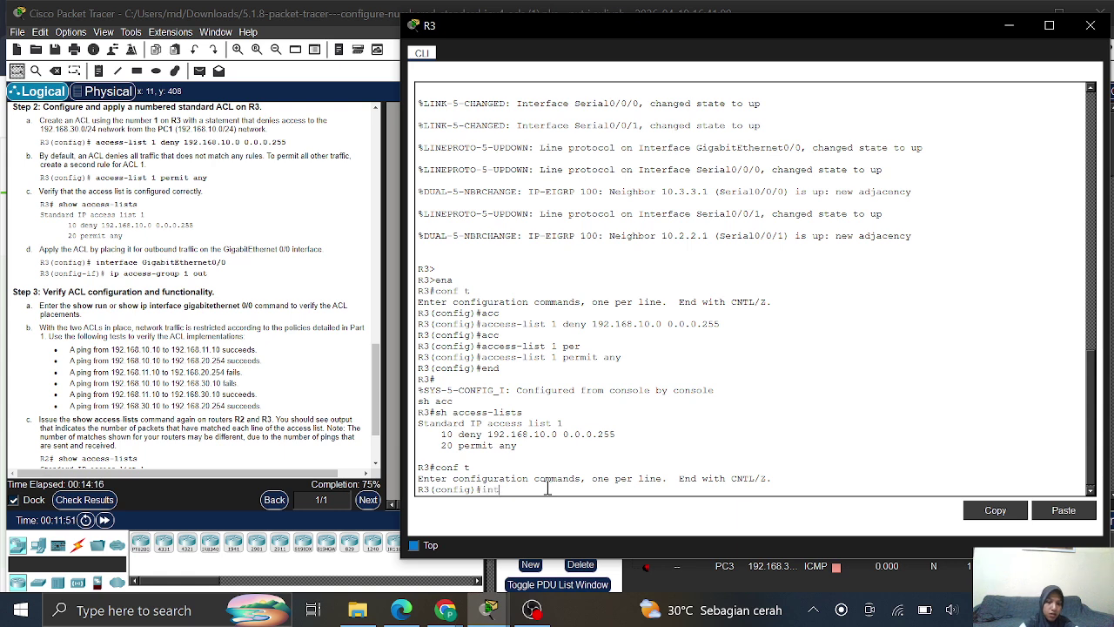
key("Tab")
type("g")
key("Tab")
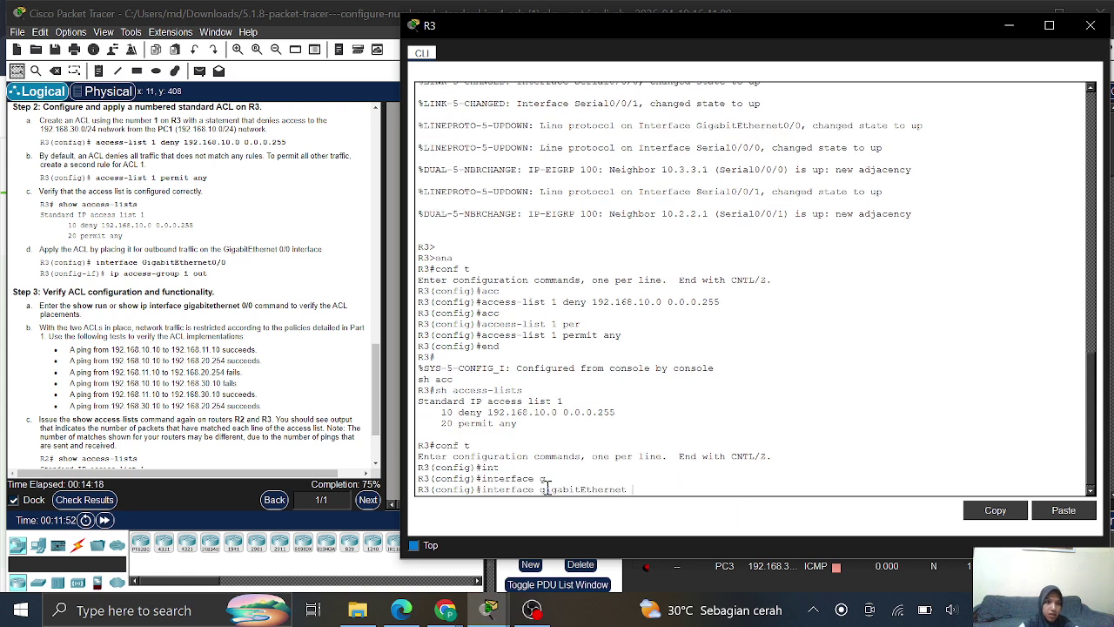
type("0/0")
key("Return")
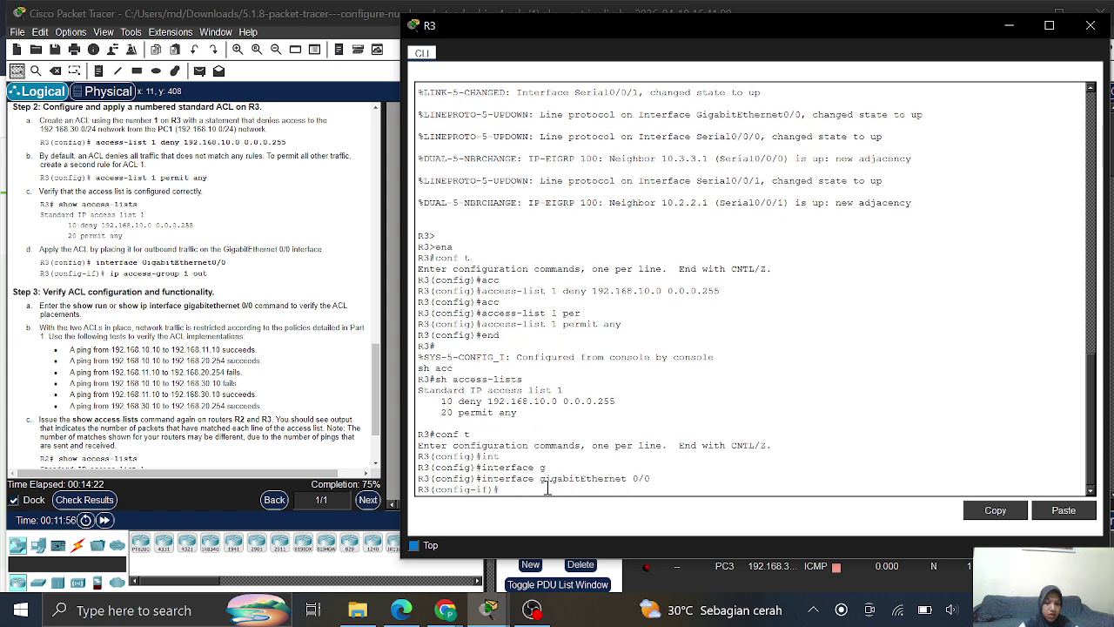
- Apply ACL 1 to outbound traffic on R3's GigabitEthernet 0/0 interface with ip access-group 1 out
type("ip acc")
key("Tab")
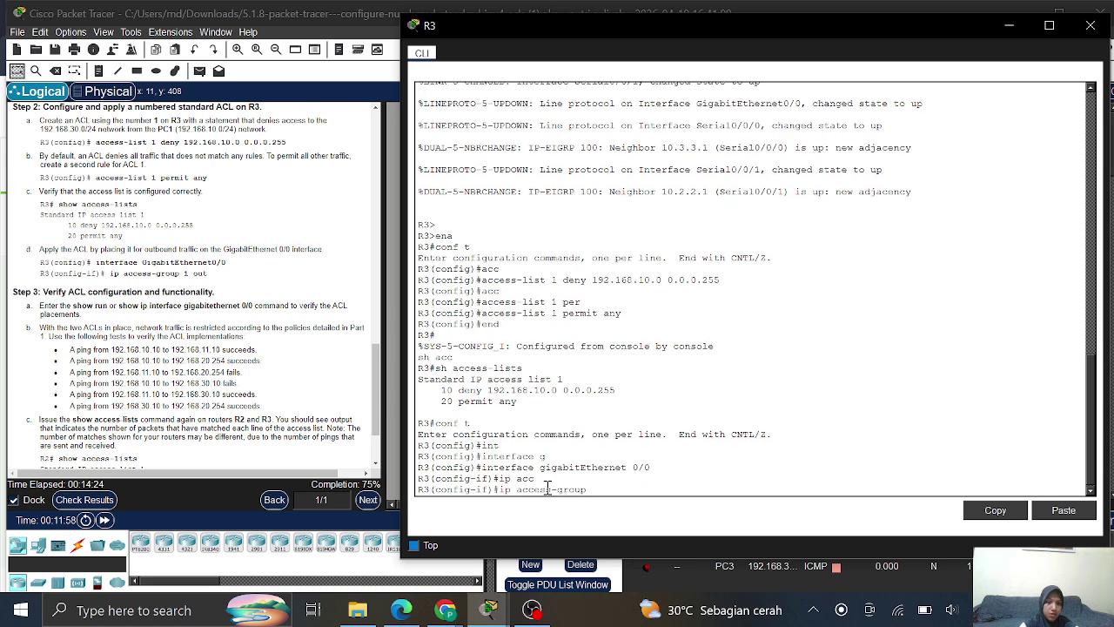
type("1 ou")
key("Tab")
key("Return")
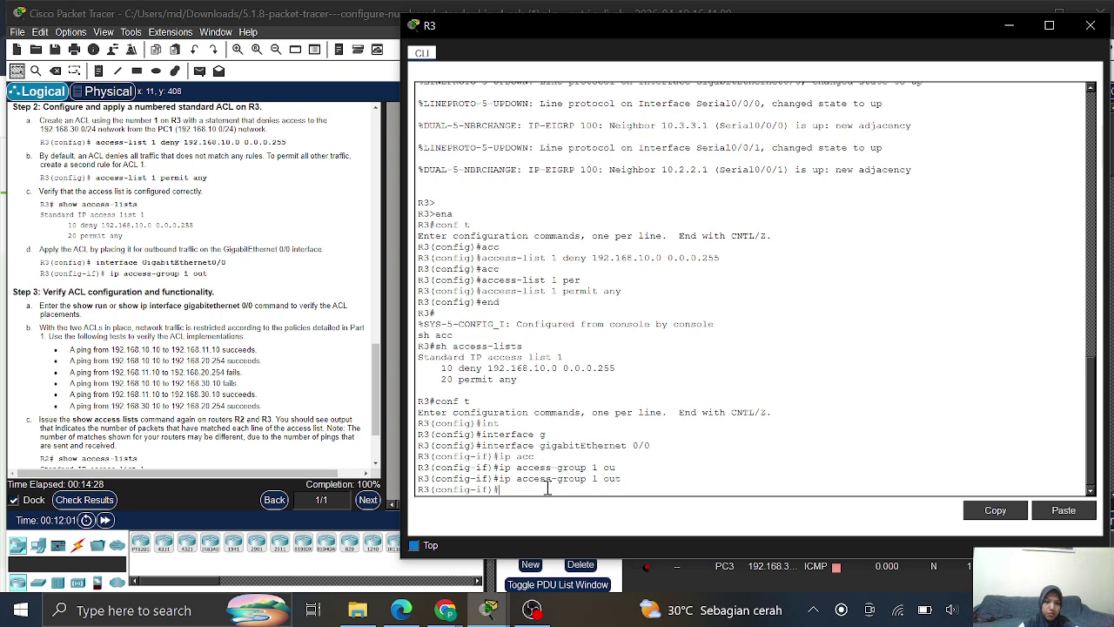
- Bring up the Step 3 verification instructions and return R3 to privileged EXEC mode with end
scroll(128, 334, "down", 2)
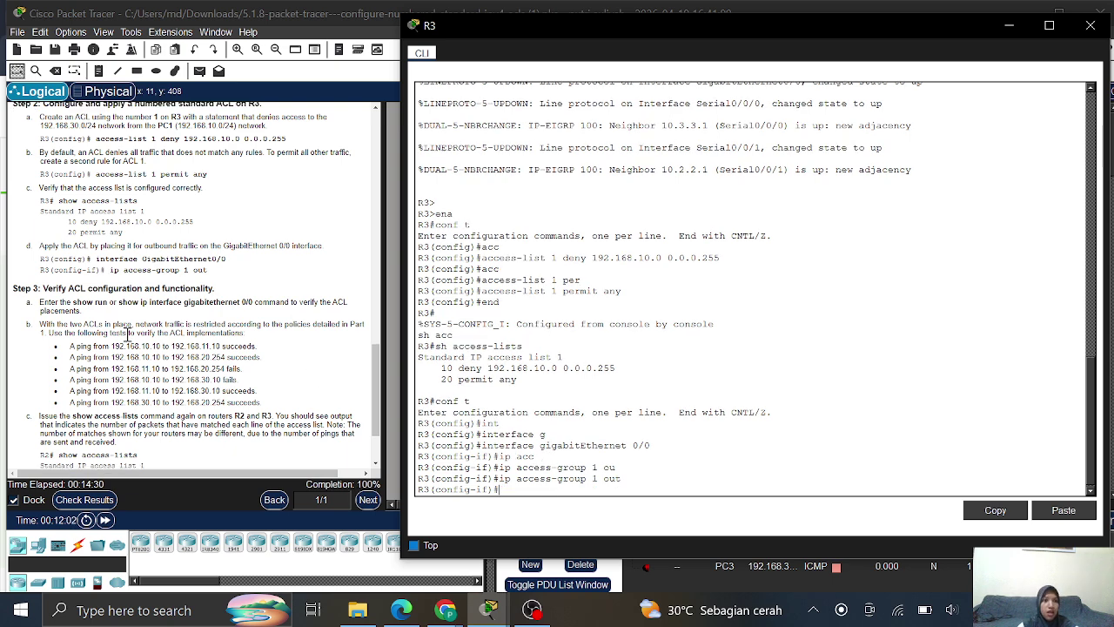
scroll(128, 334, "down", 1)
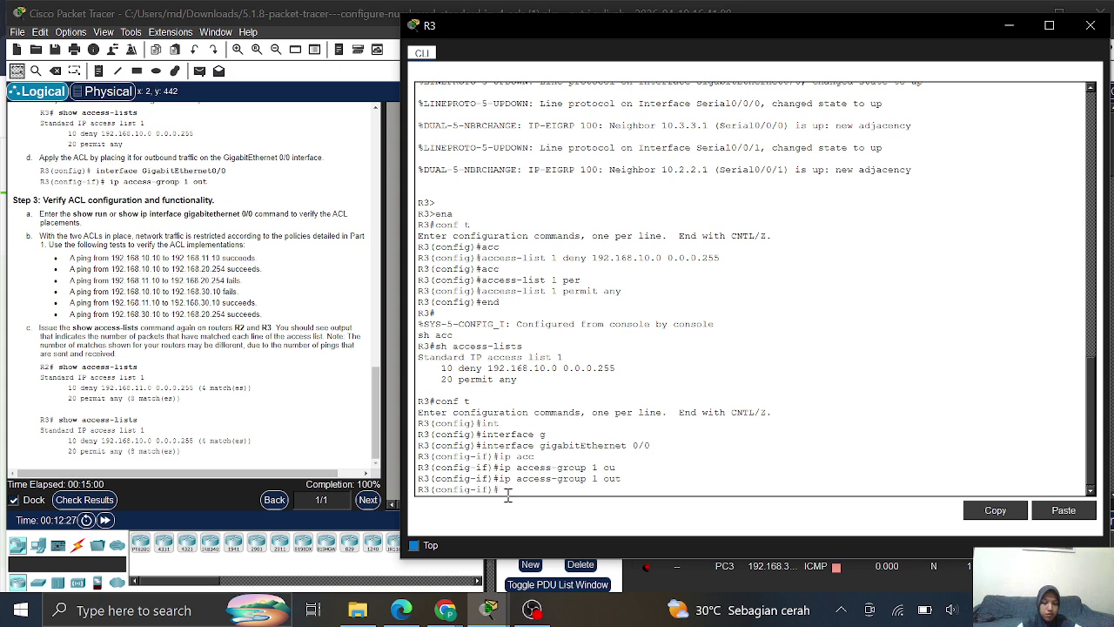
type("end")
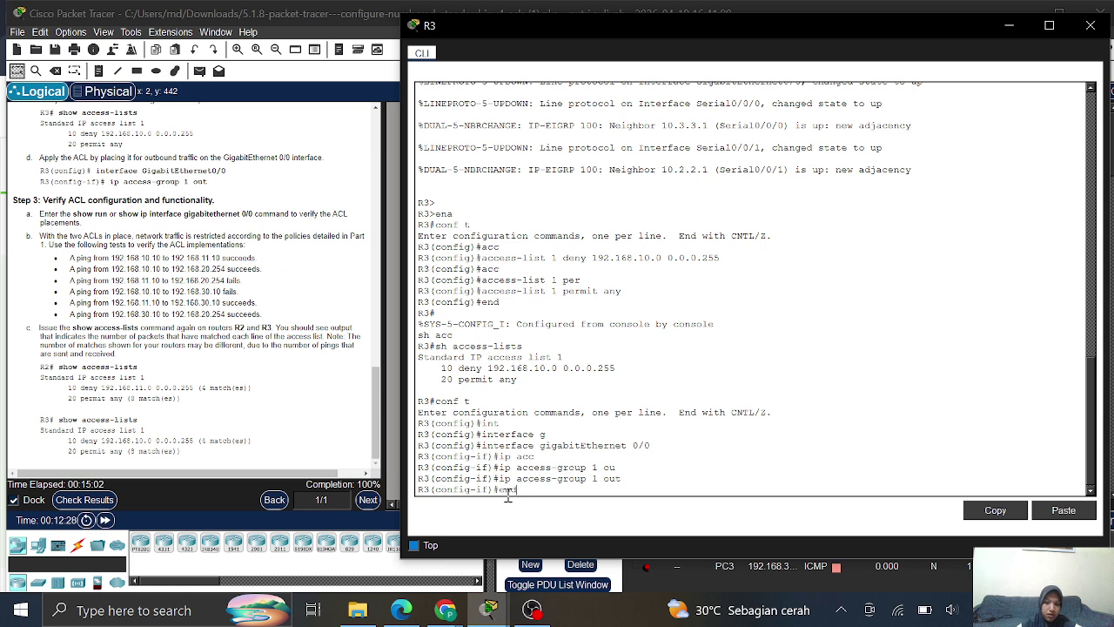
key("Return")
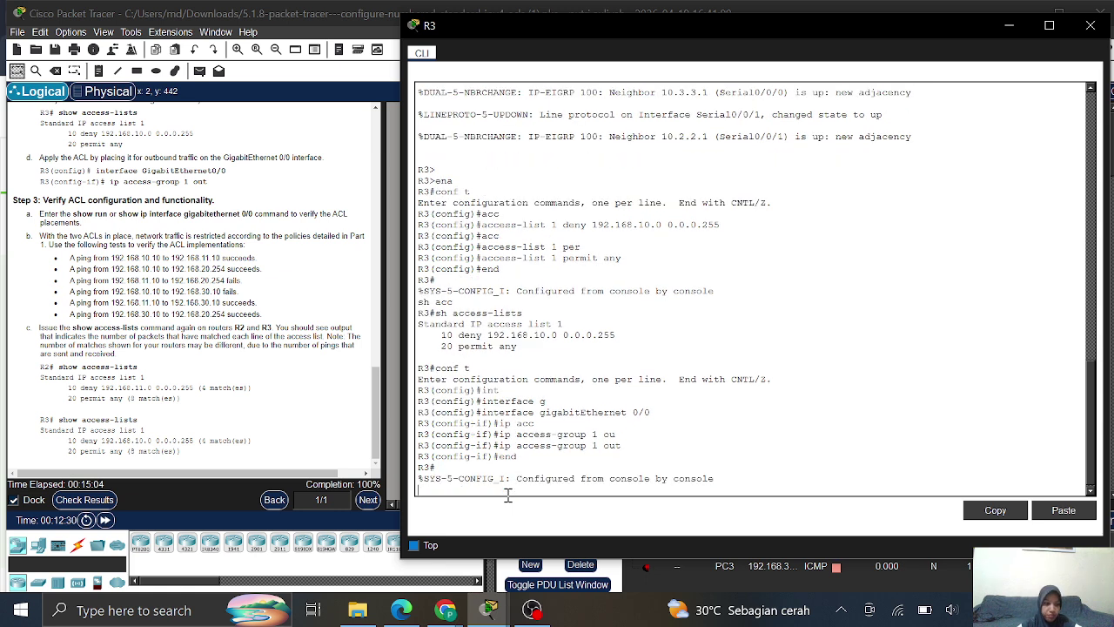
key("Return")
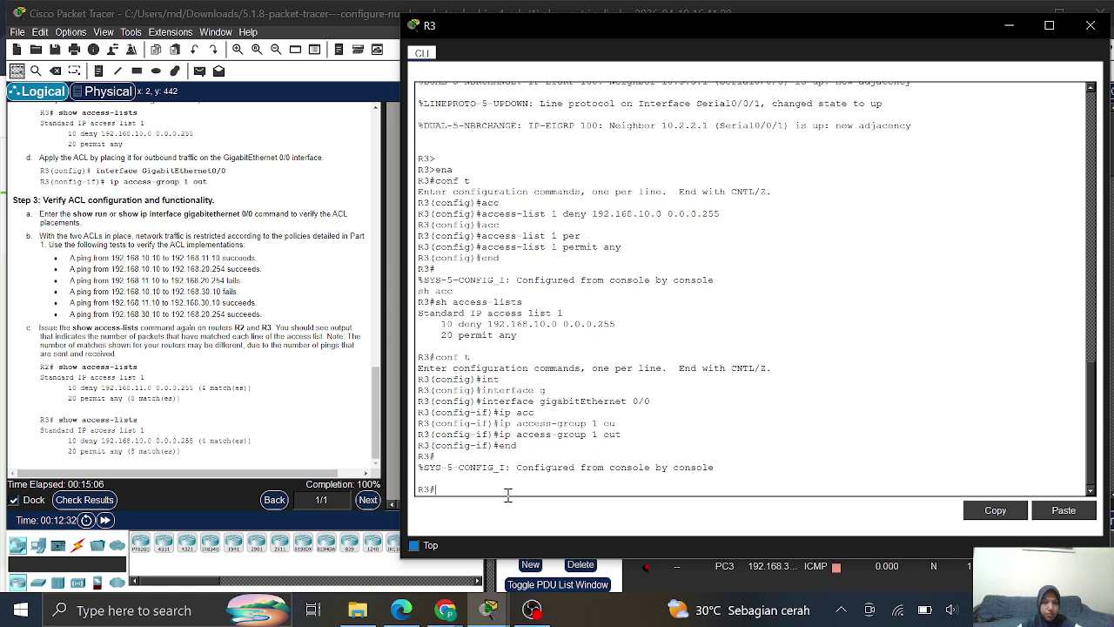
- Open PC1's command prompt from the topology and repeat the ping to 192.168.11.10
left_click(80, 222)
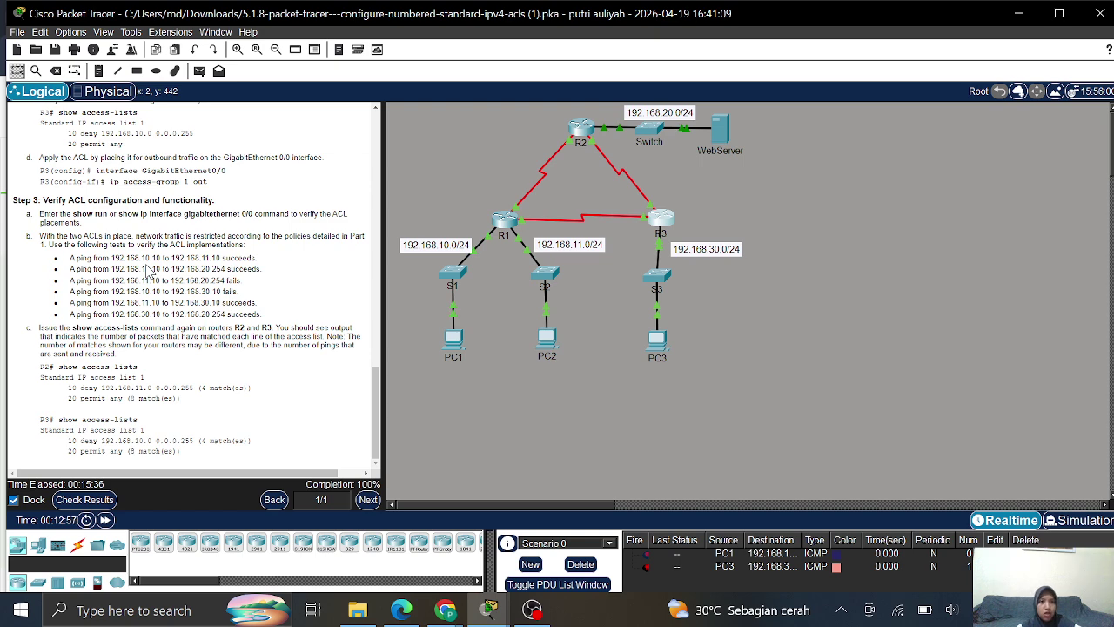
scroll(148, 272, "up", 15)
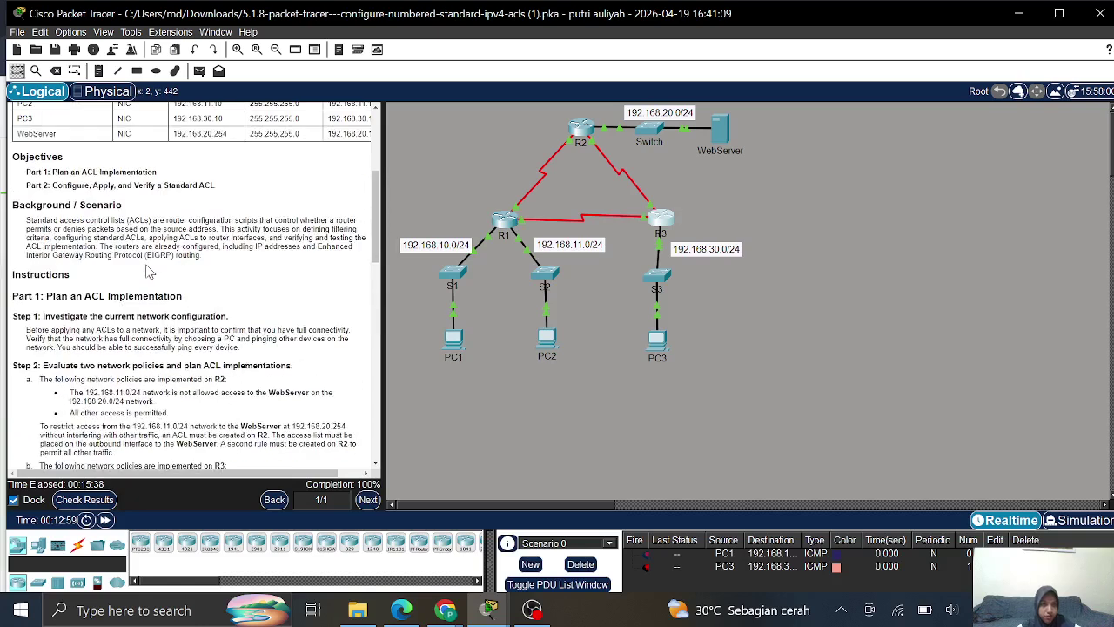
scroll(148, 272, "up", 5)
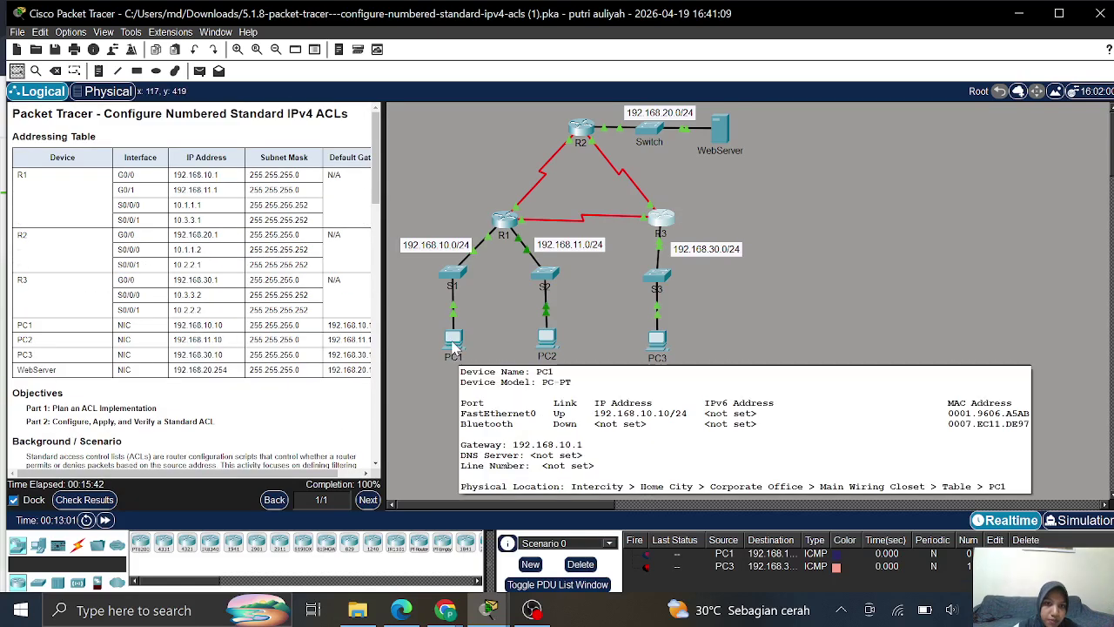
left_click(452, 346)
scroll(121, 420, "down", 20)
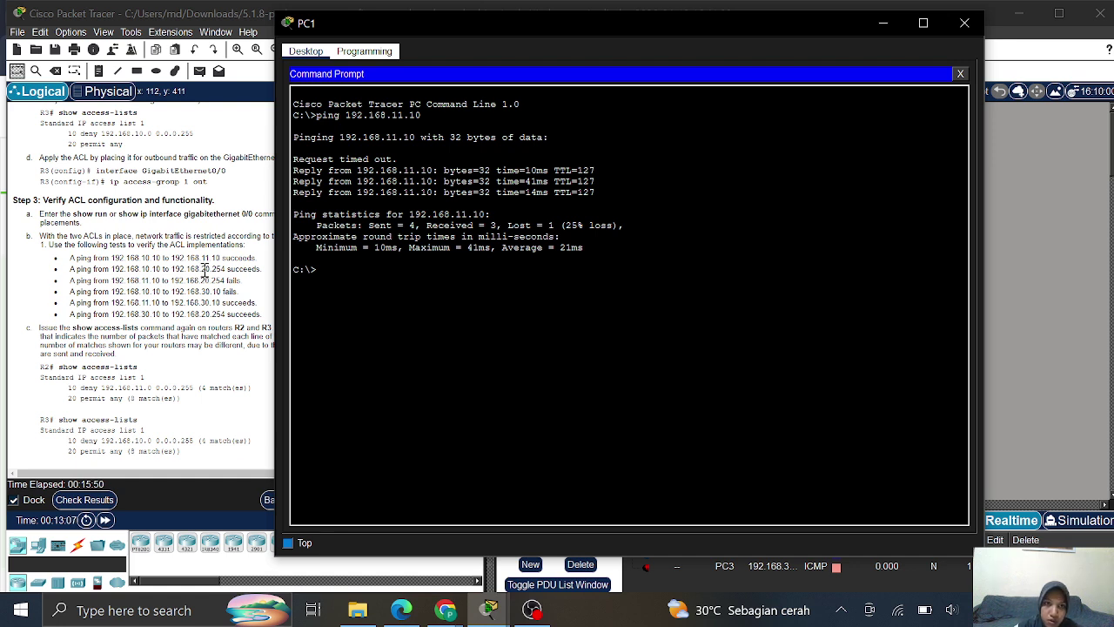
key("Up")
key("Return")
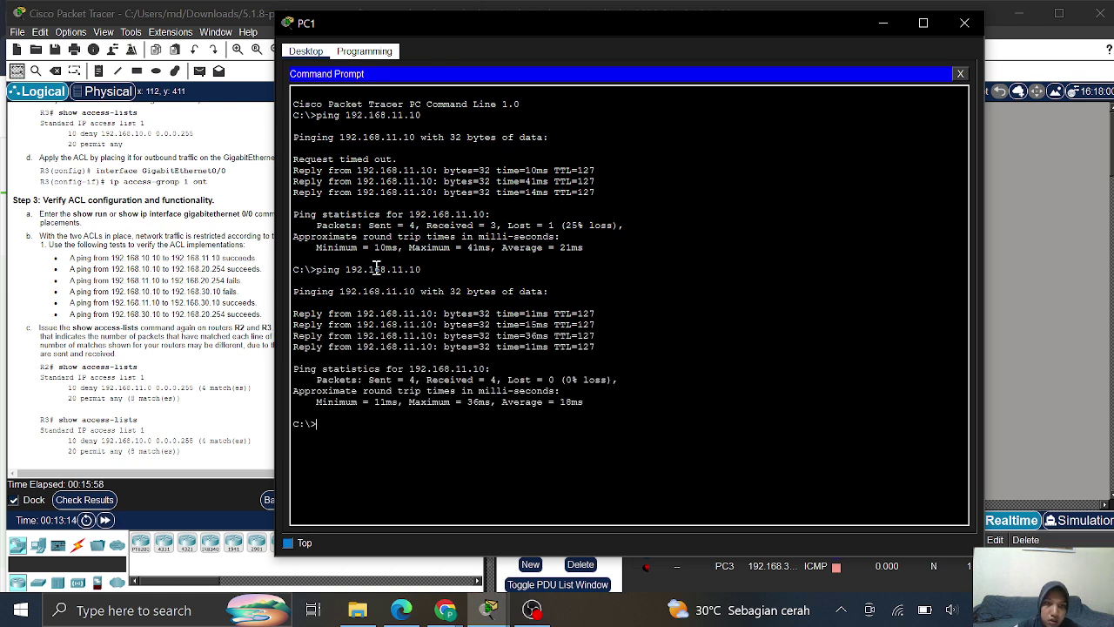
- Ping the WebServer at 192.168.20.254 from PC1
key("Up")
key("BackSpace")
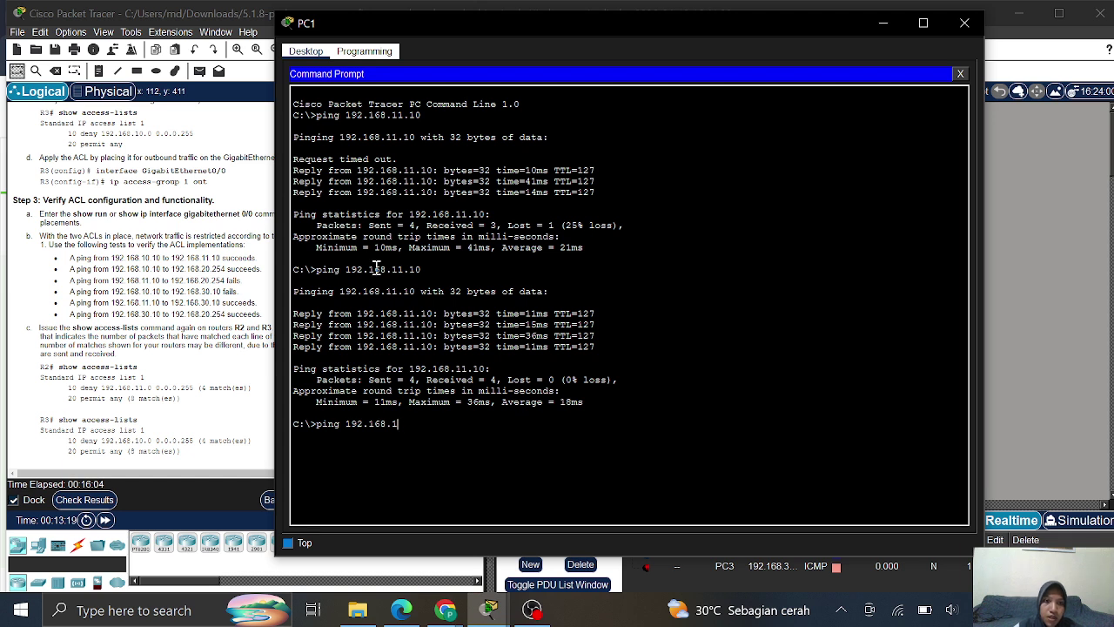
key("BackSpace")
key("BackSpace")
type("20")
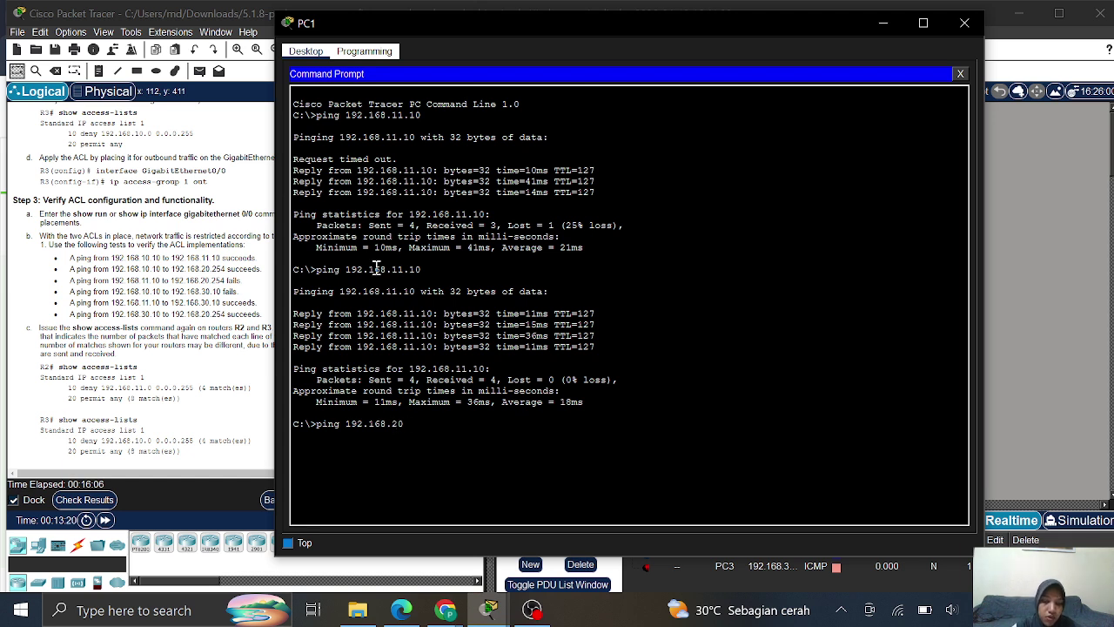
type(".254")
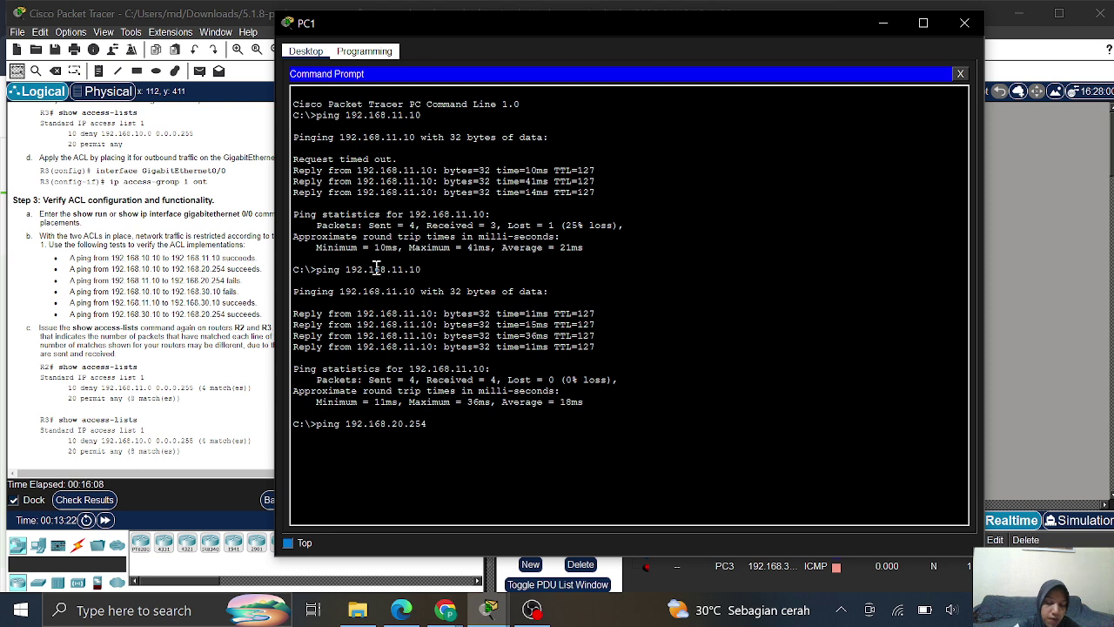
key("Return")
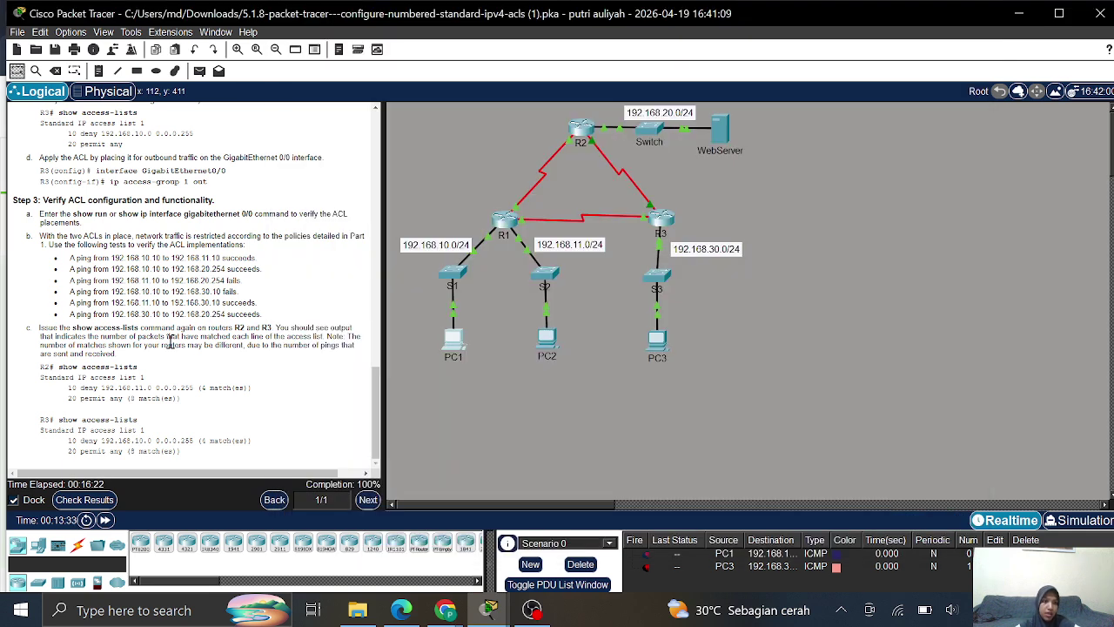
- Reopen R2's CLI, leave configuration mode with end, and check the ACL match counters with show access-lists
left_click(171, 344)
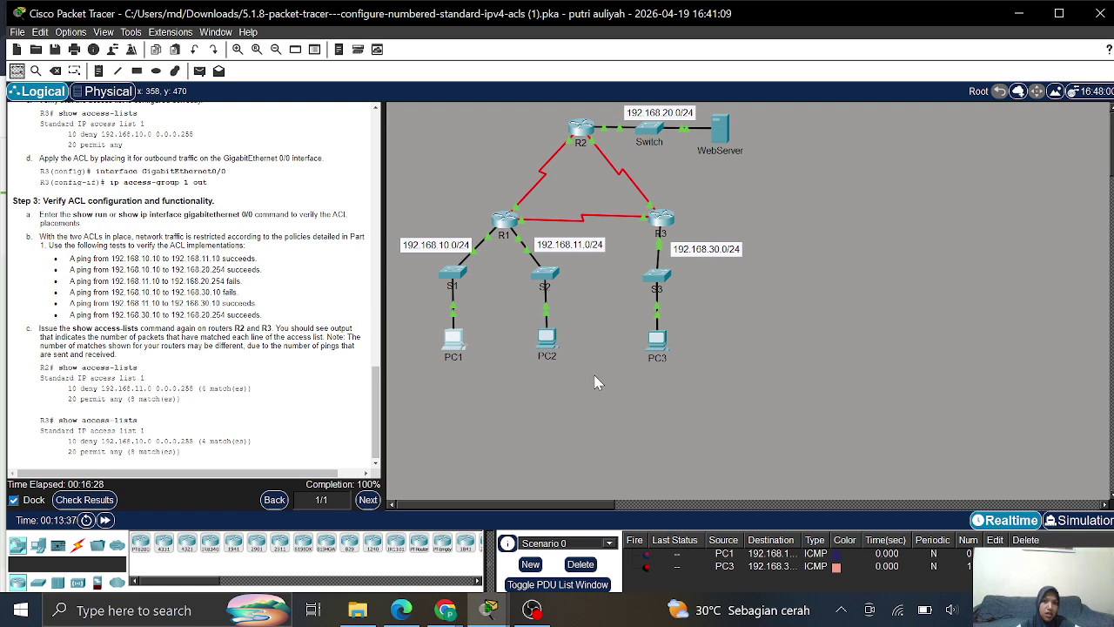
left_click(580, 135)
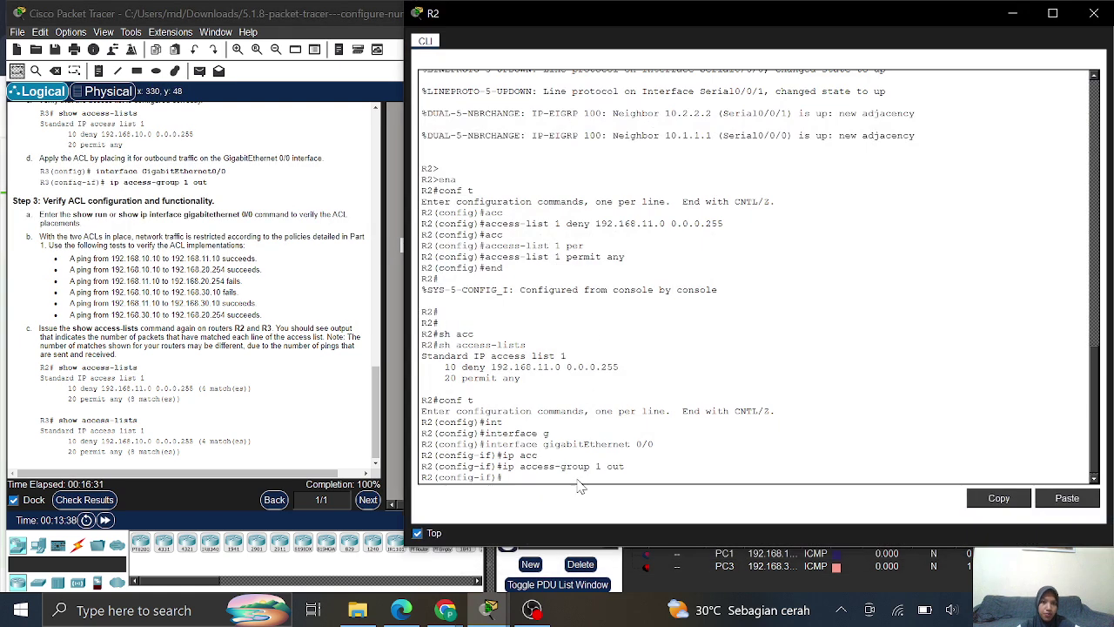
key("Return")
key("Return")
key("Return")
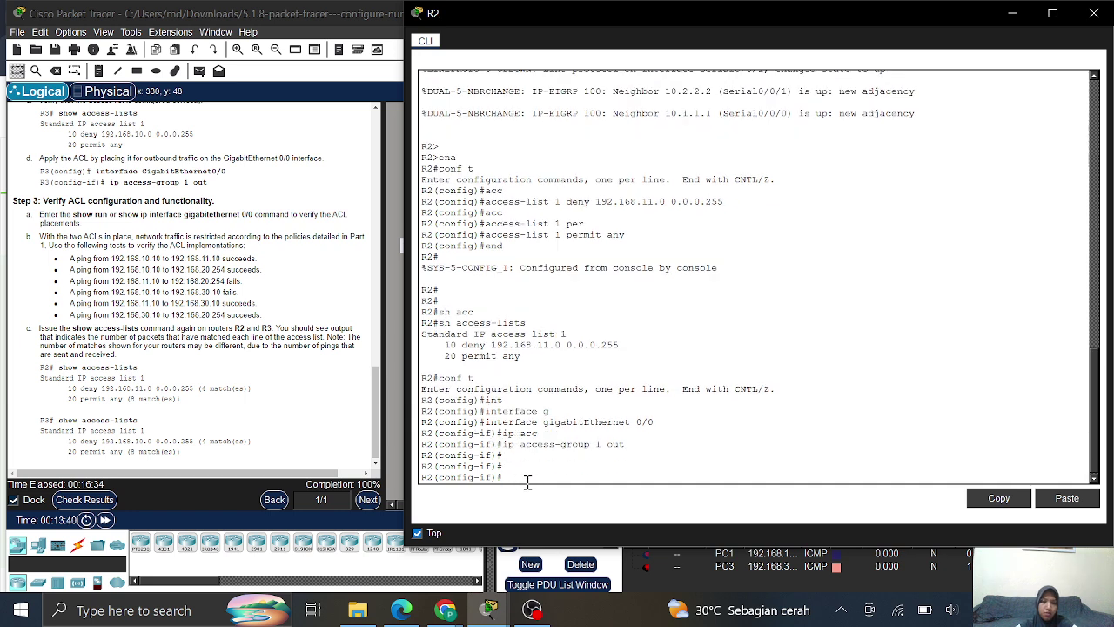
type("end")
key("Return")
type("sh acc")
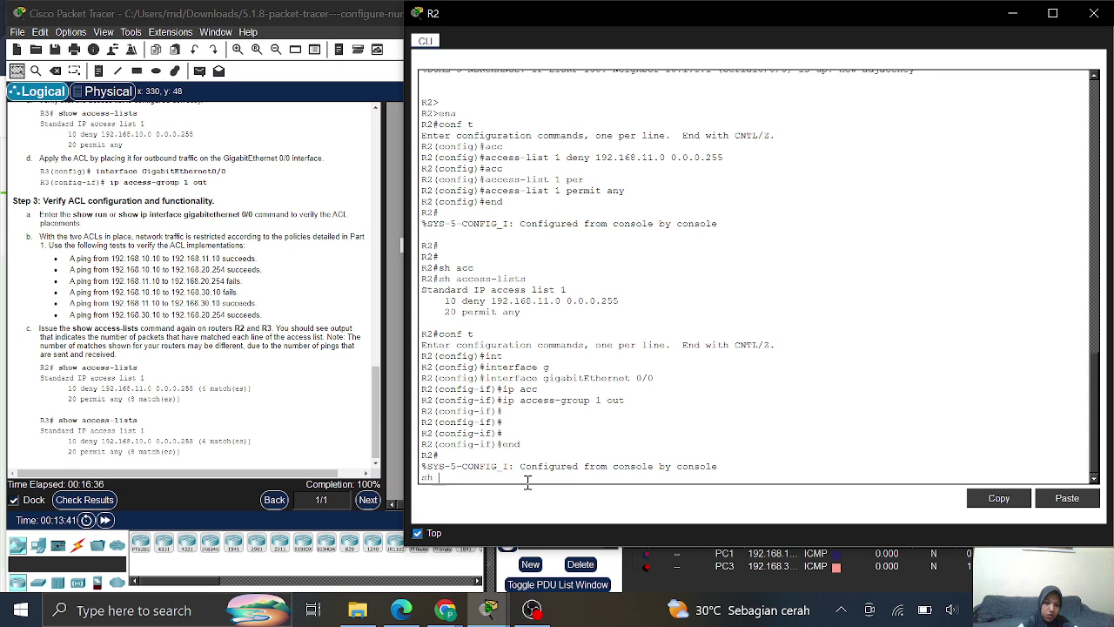
key("Tab")
key("Return")
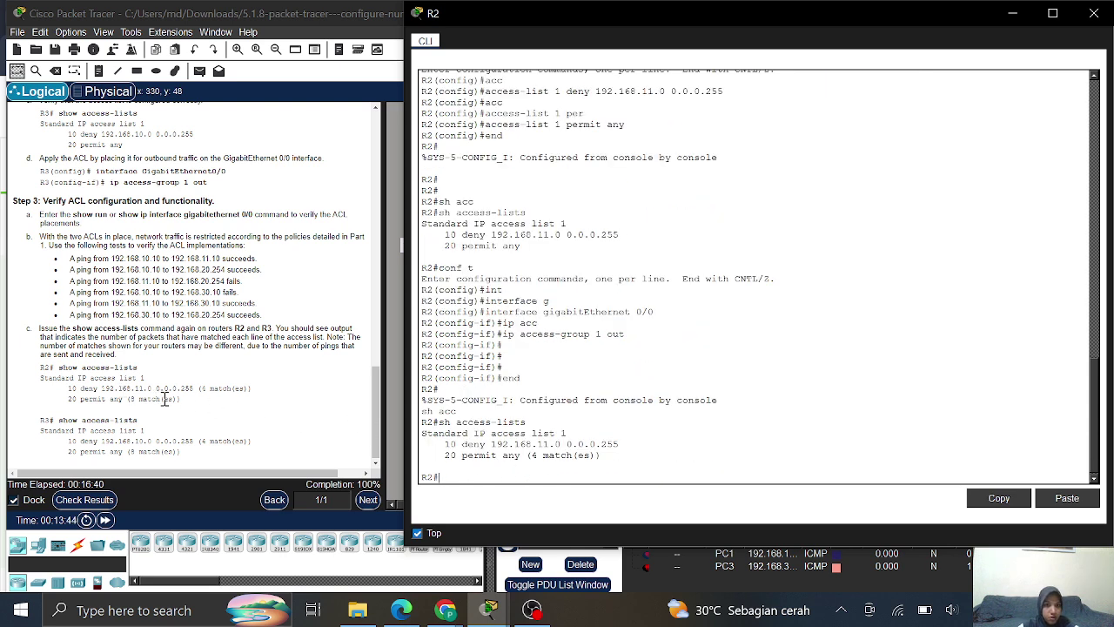
- Switch back to router R3's CLI window
left_click(245, 408)
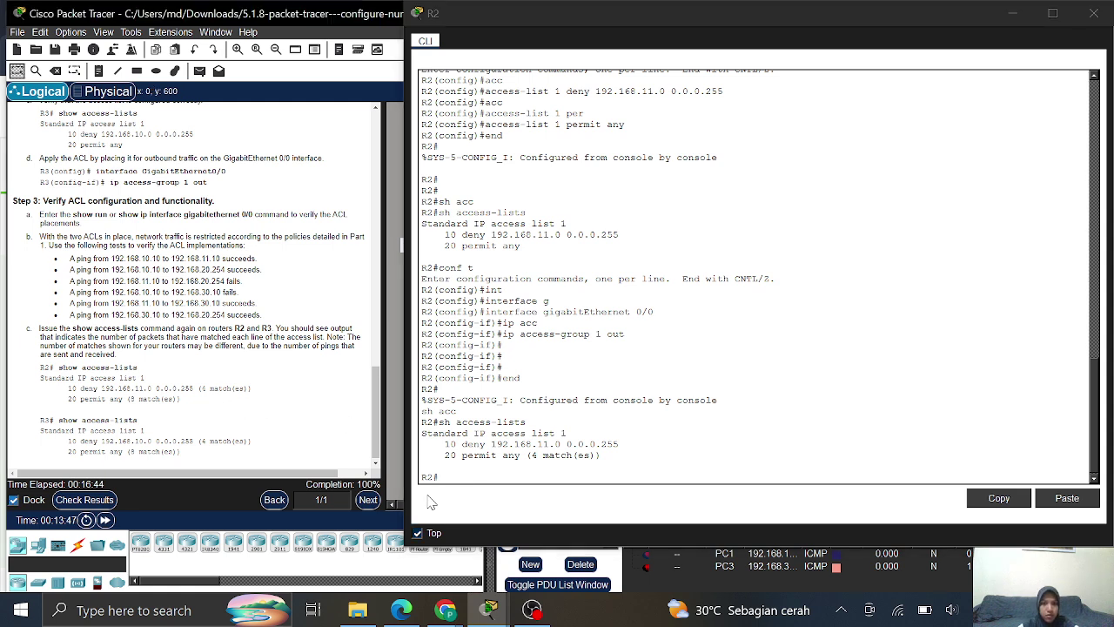
mouse_move(487, 602)
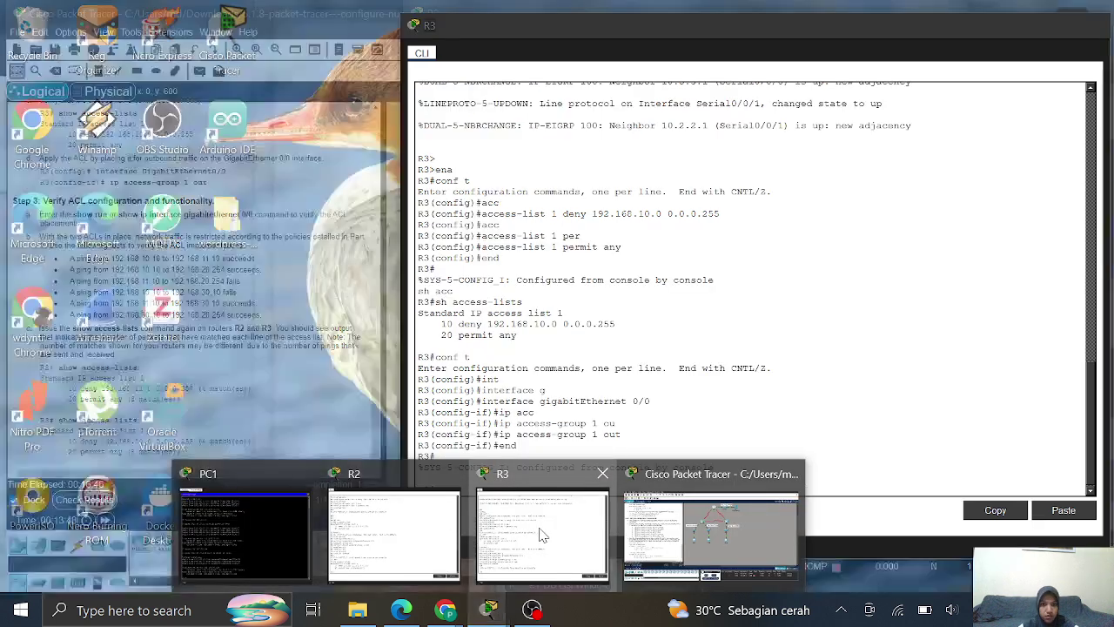
left_click(439, 518)
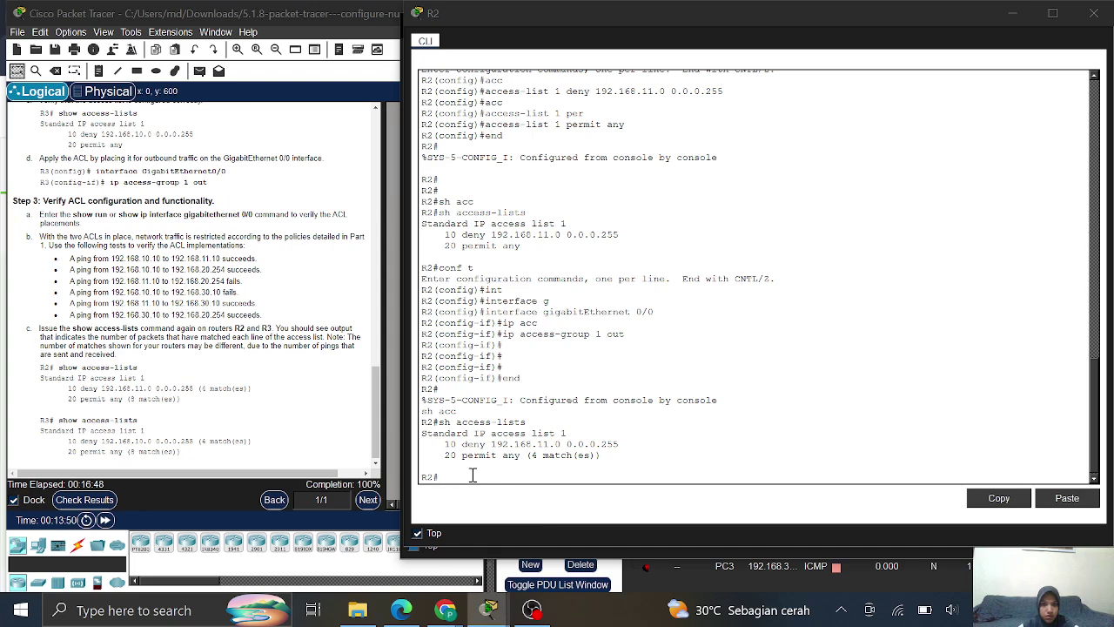